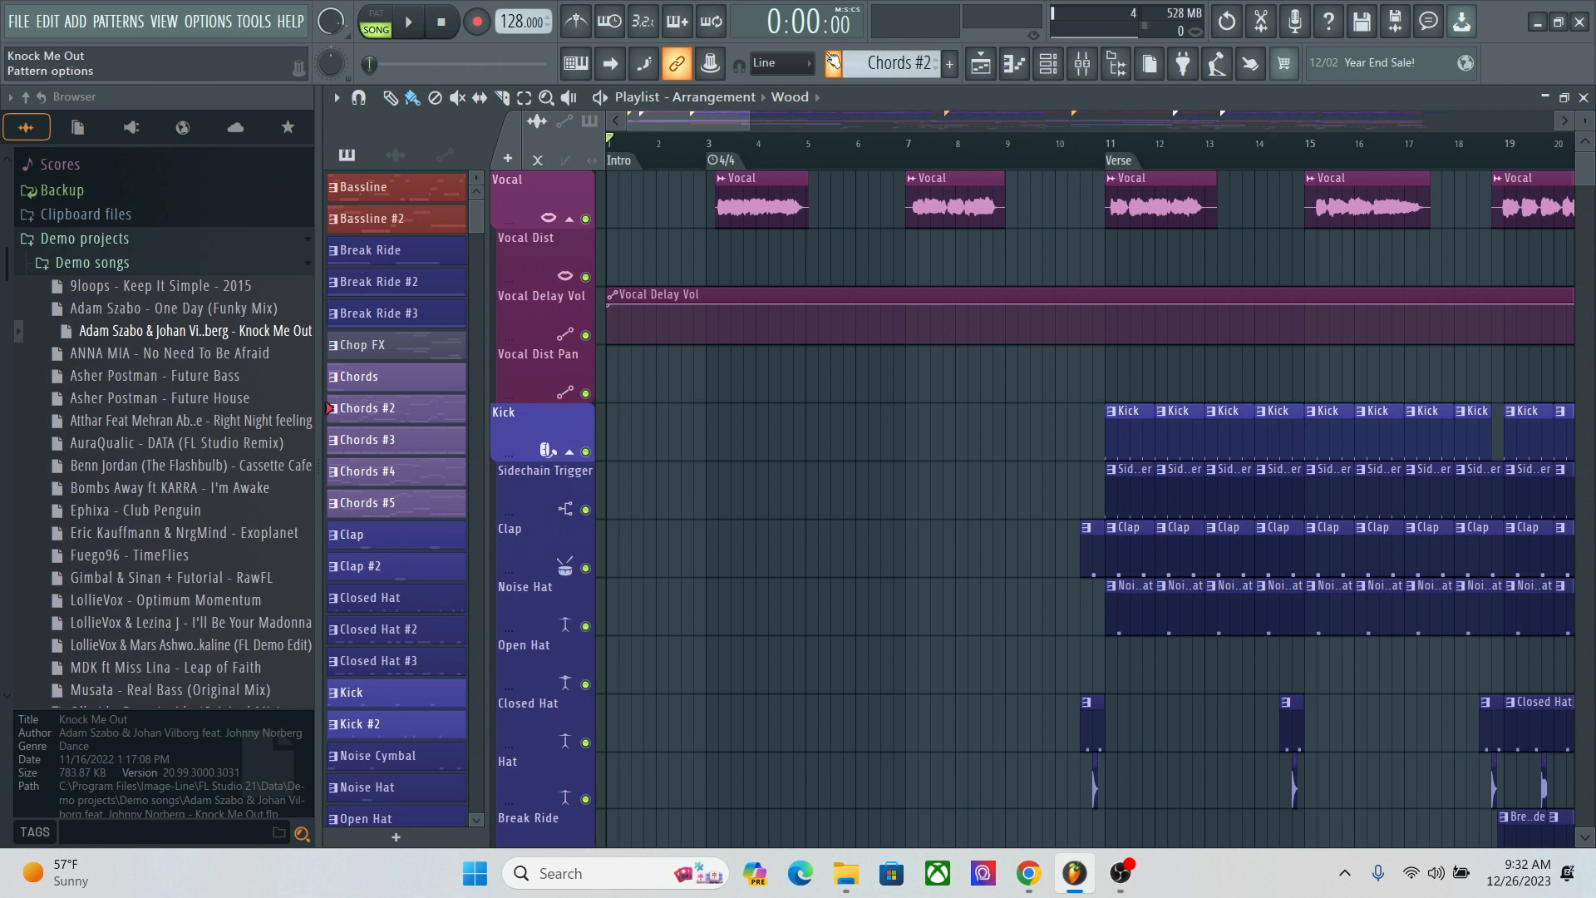
# Step: Look over the channel rack and the demo song's arrangement in the playlist, from the intro to the chorus
pyautogui.click(1048, 62)
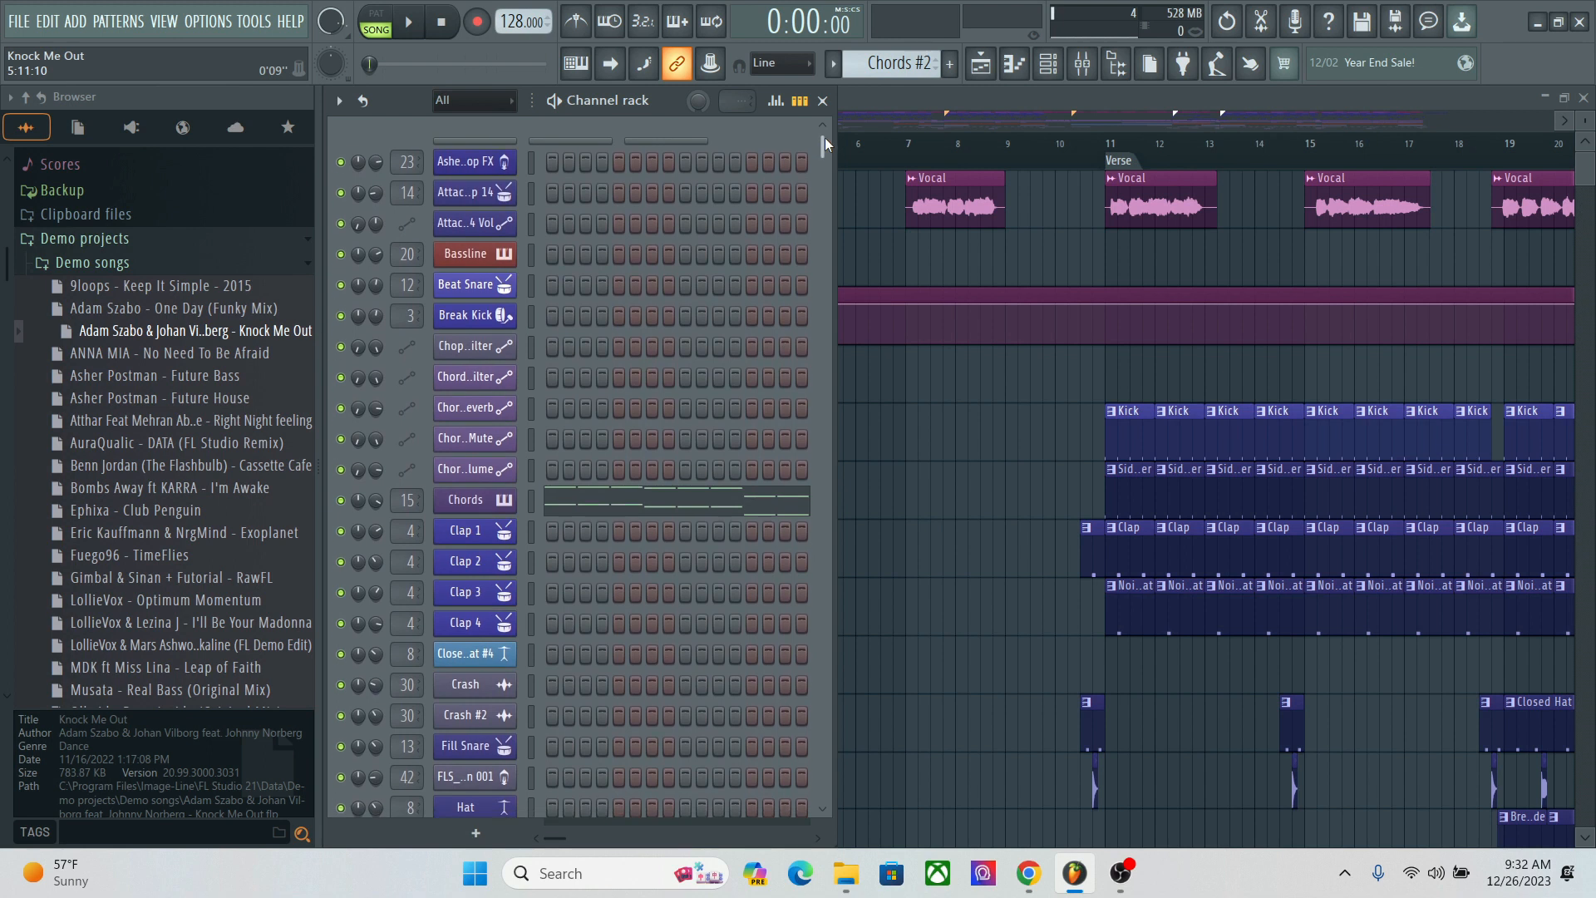
pyautogui.click(938, 103)
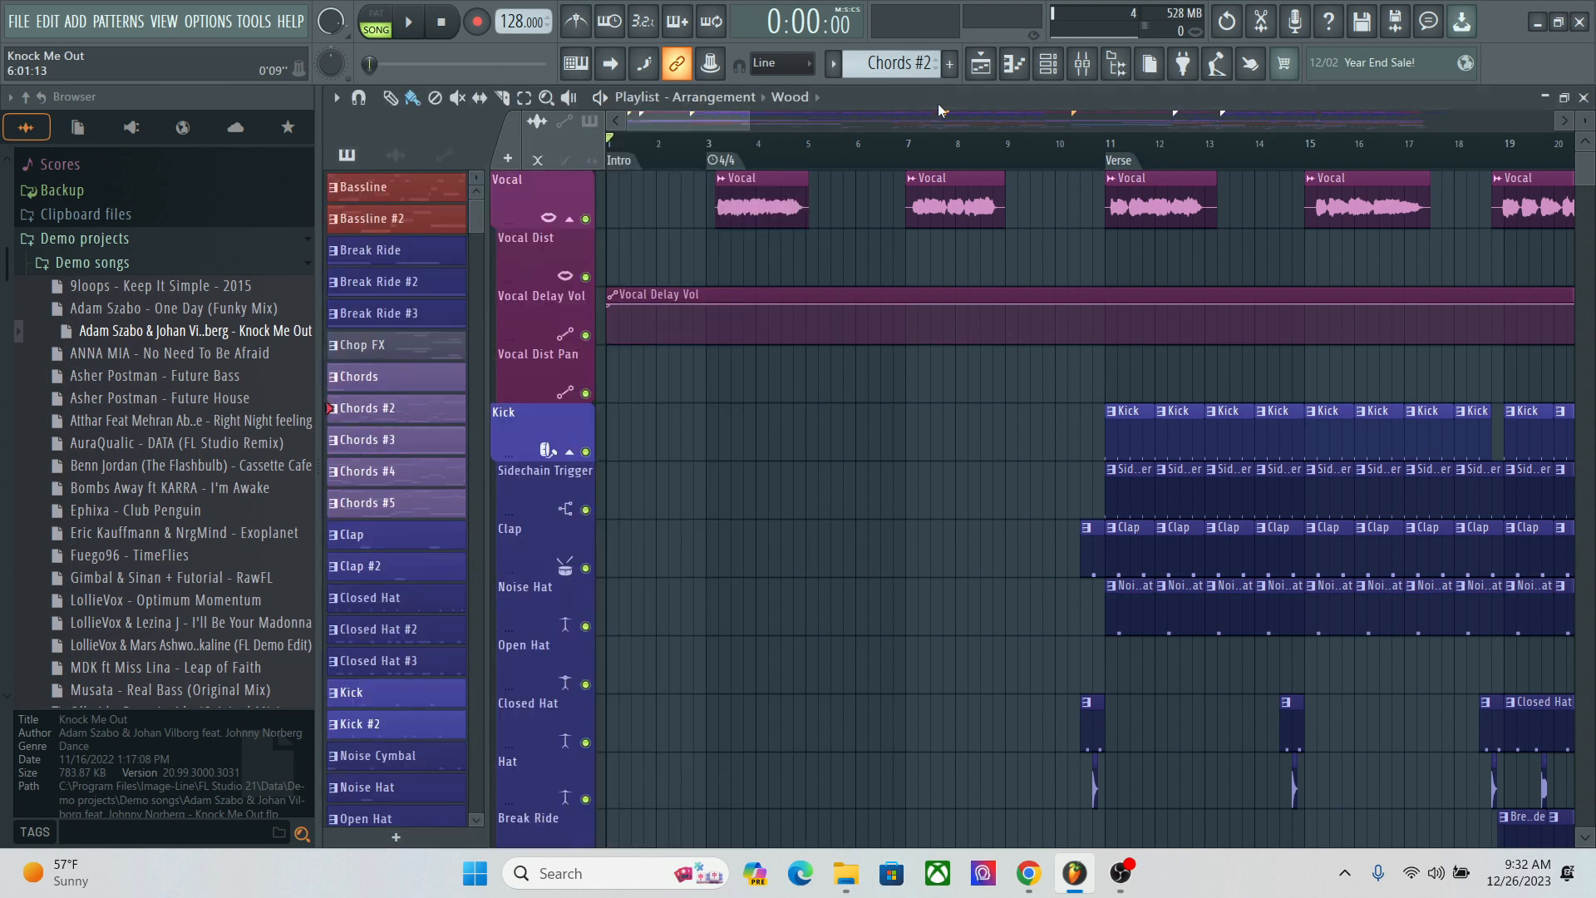
pyautogui.moveTo(753, 120); pyautogui.dragTo(819, 125)
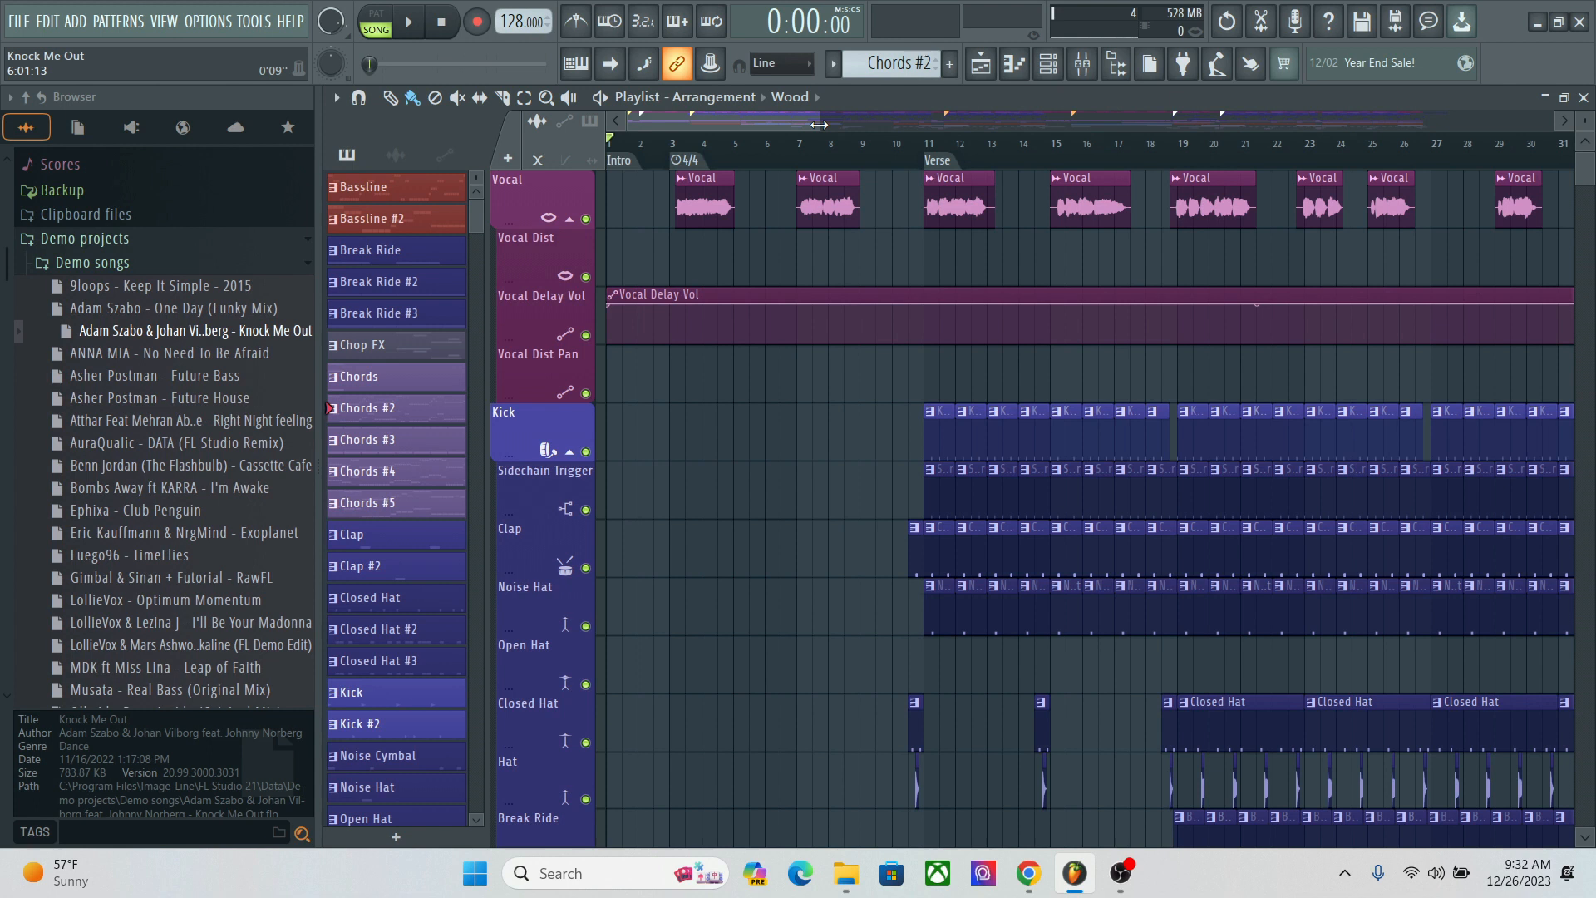
pyautogui.moveTo(819, 125); pyautogui.dragTo(997, 123)
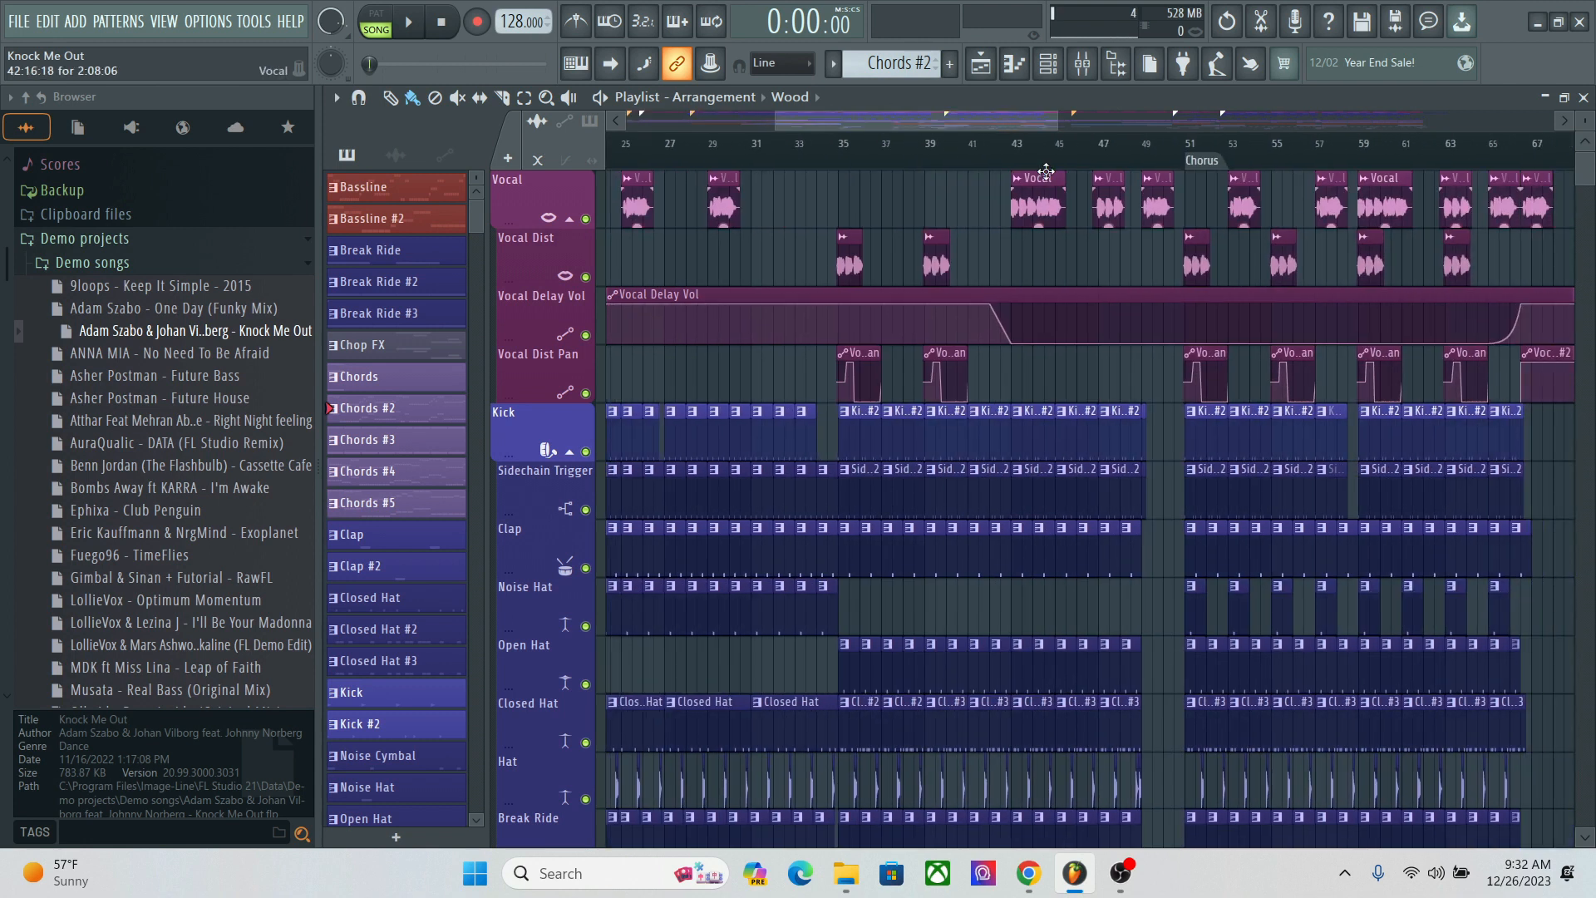
pyautogui.moveTo(1021, 118); pyautogui.dragTo(1006, 118)
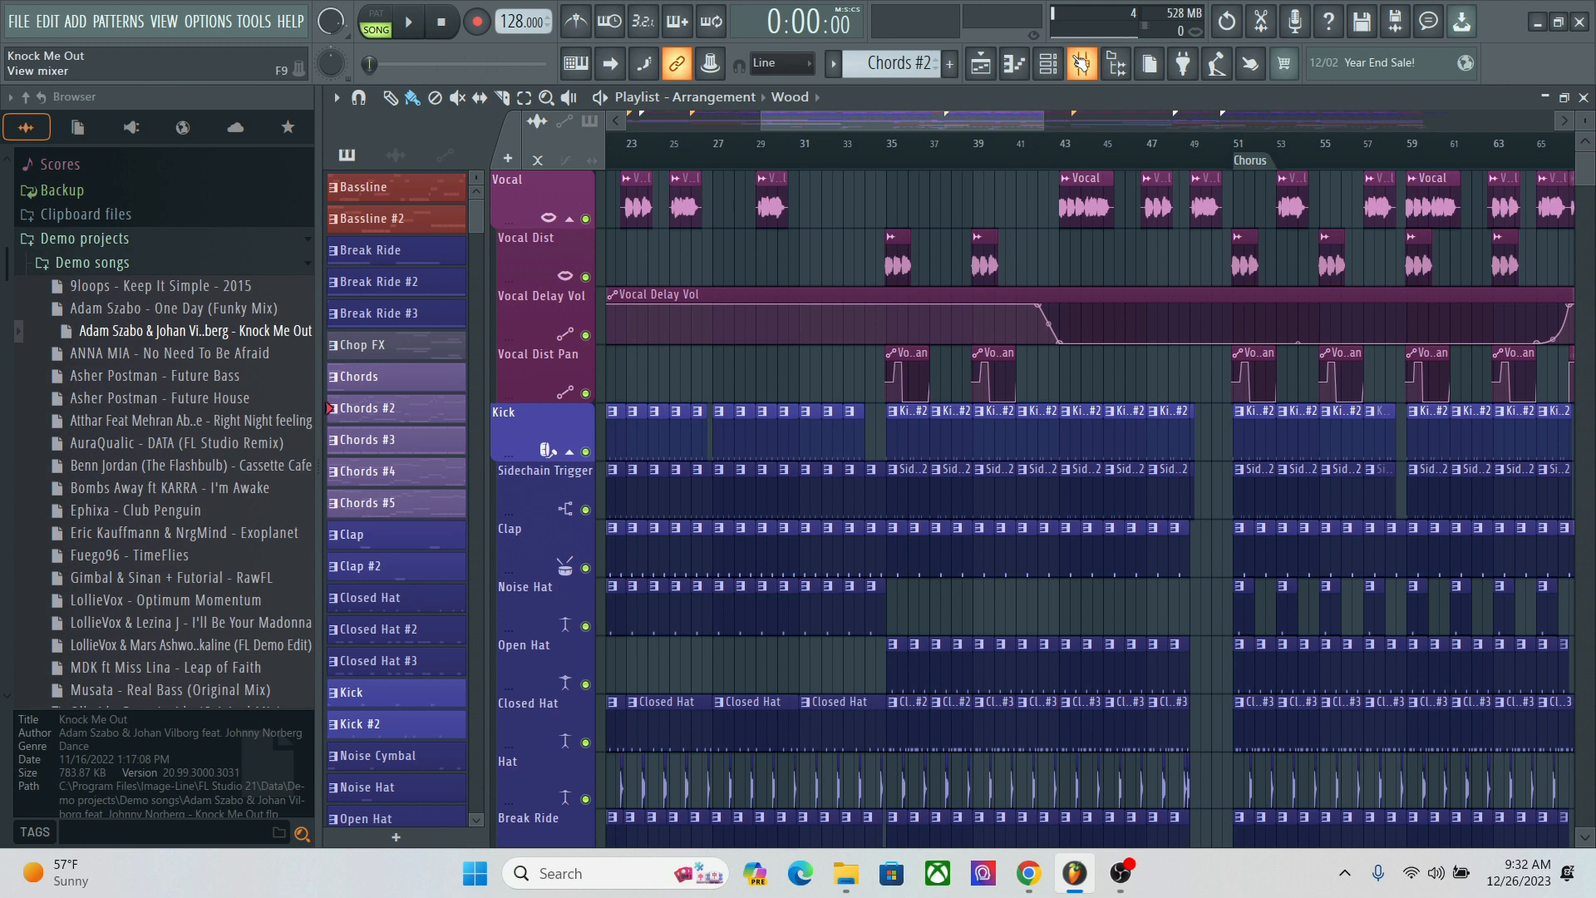
pyautogui.moveTo(995, 118); pyautogui.dragTo(936, 122)
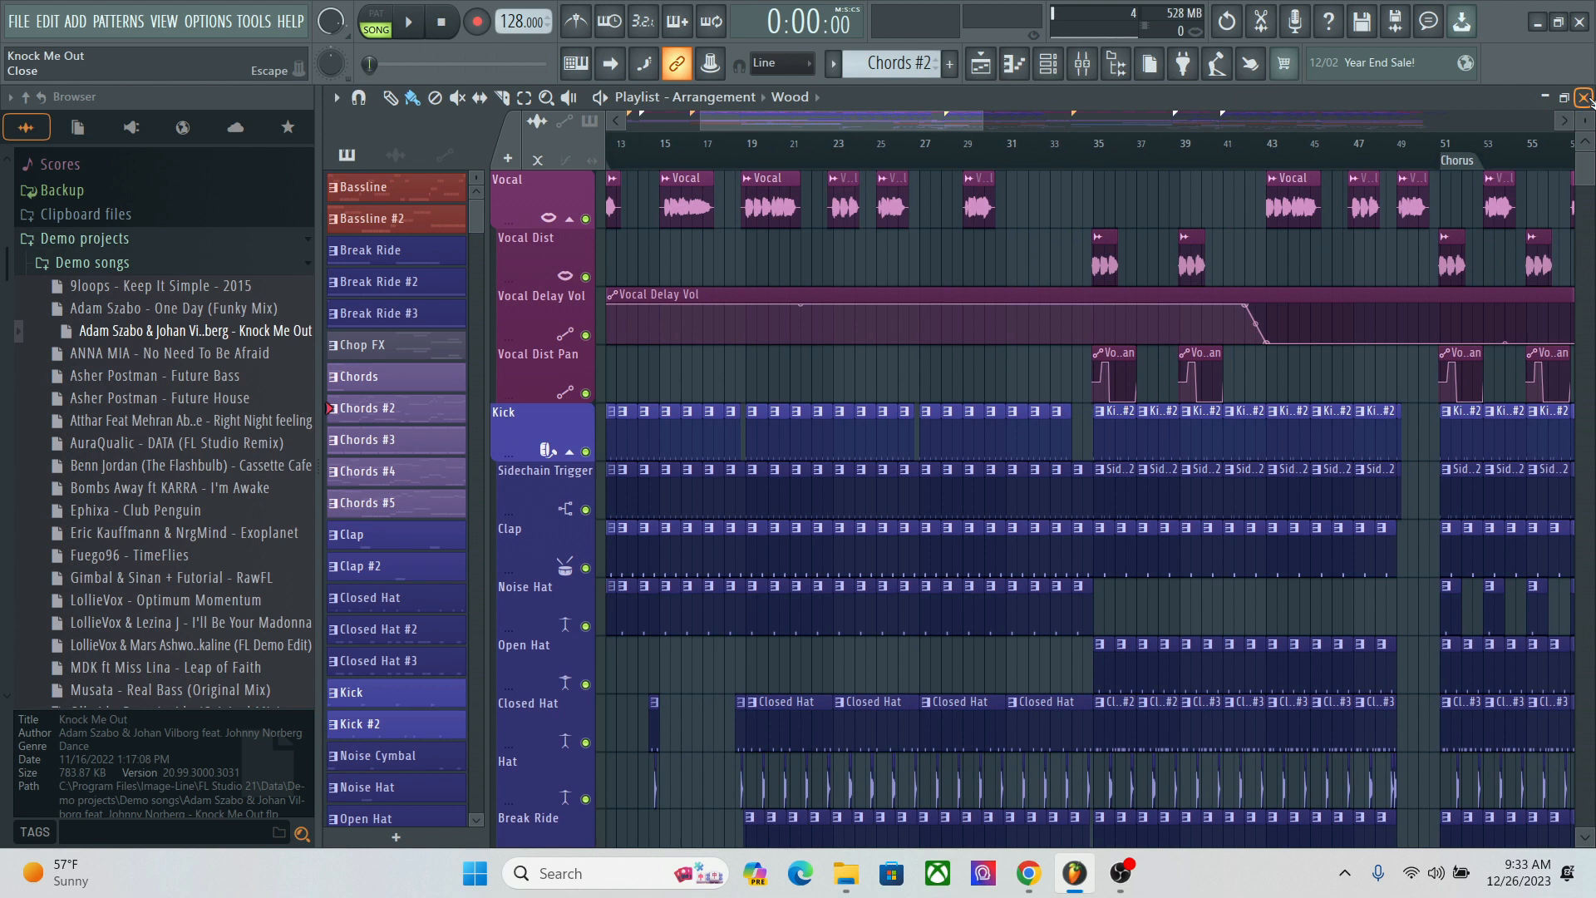
# Step: Add a Harmor channel to the channel rack and load its "Key - AVB" preset
pyautogui.click(1049, 65)
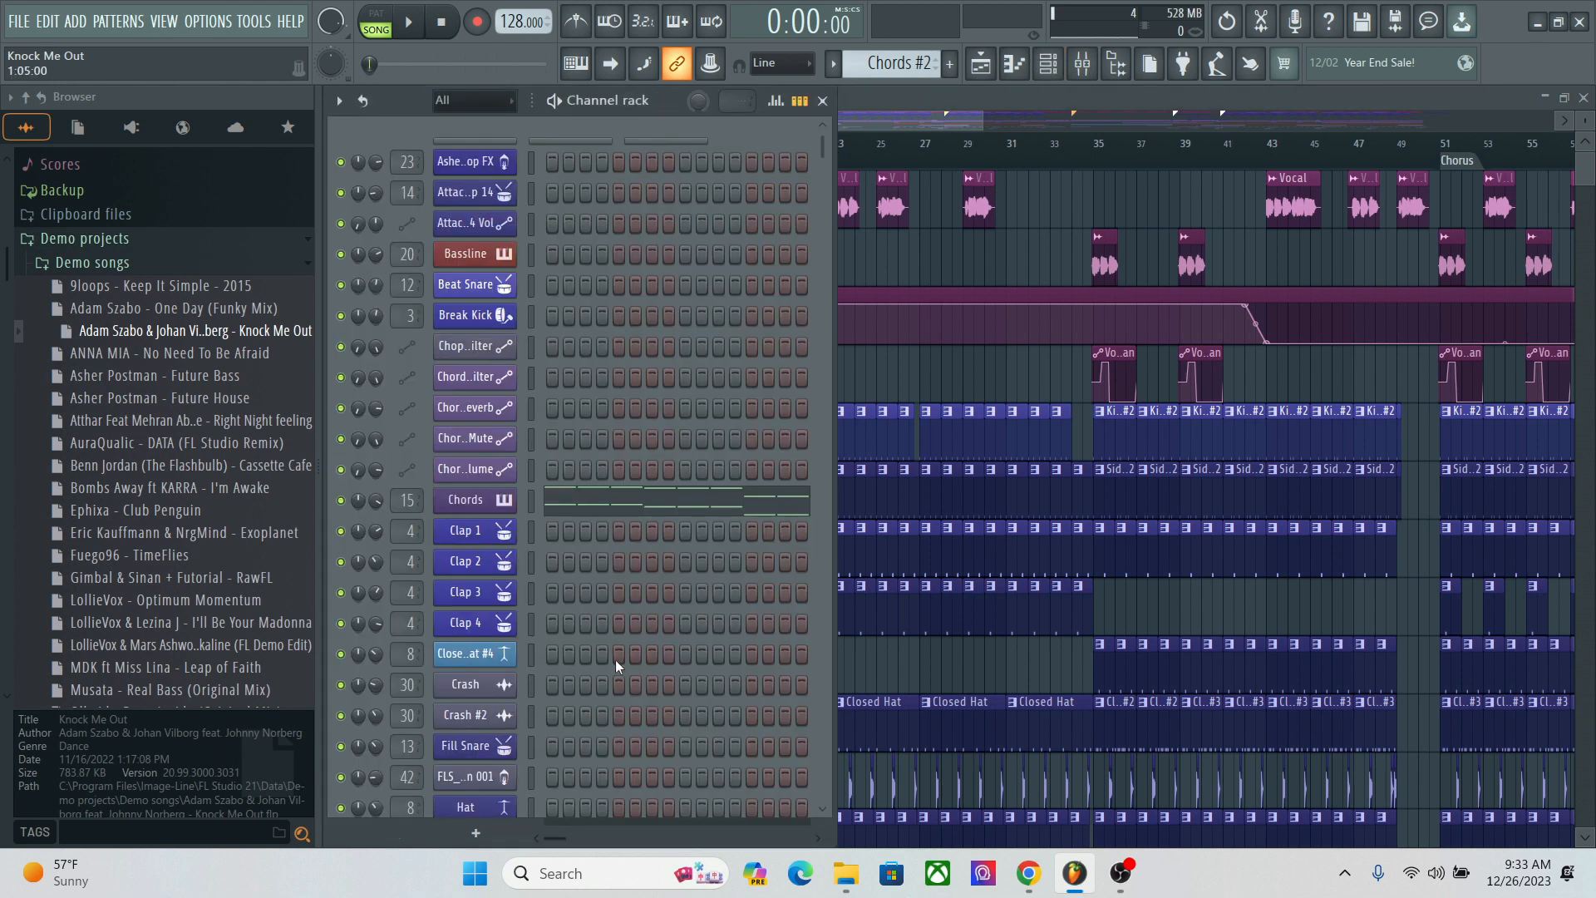
pyautogui.click(476, 832)
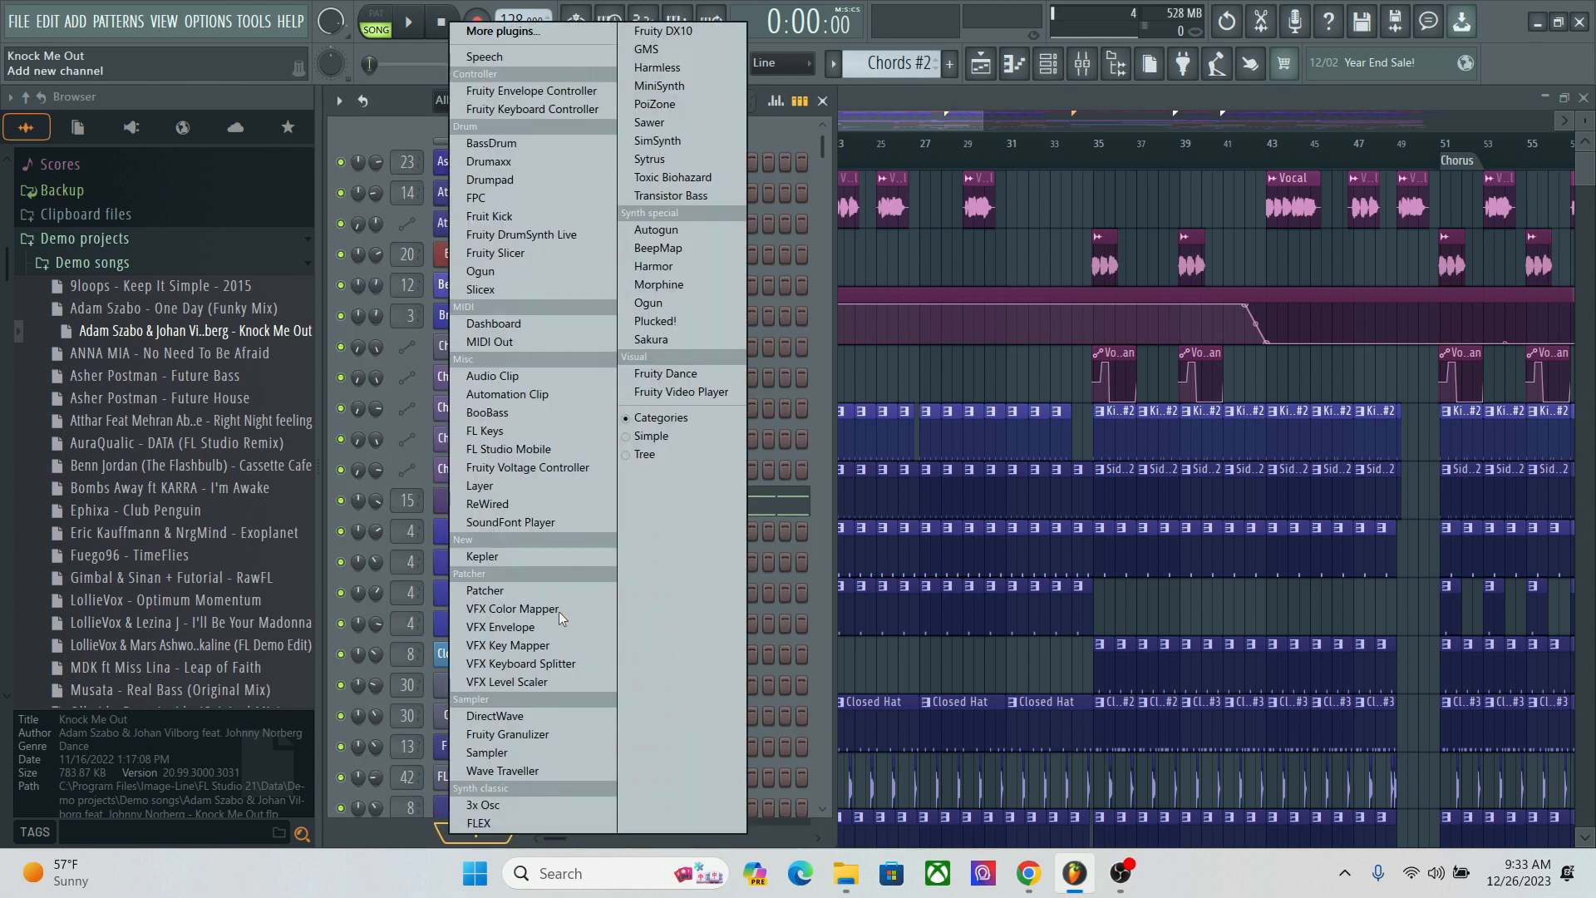
pyautogui.click(656, 267)
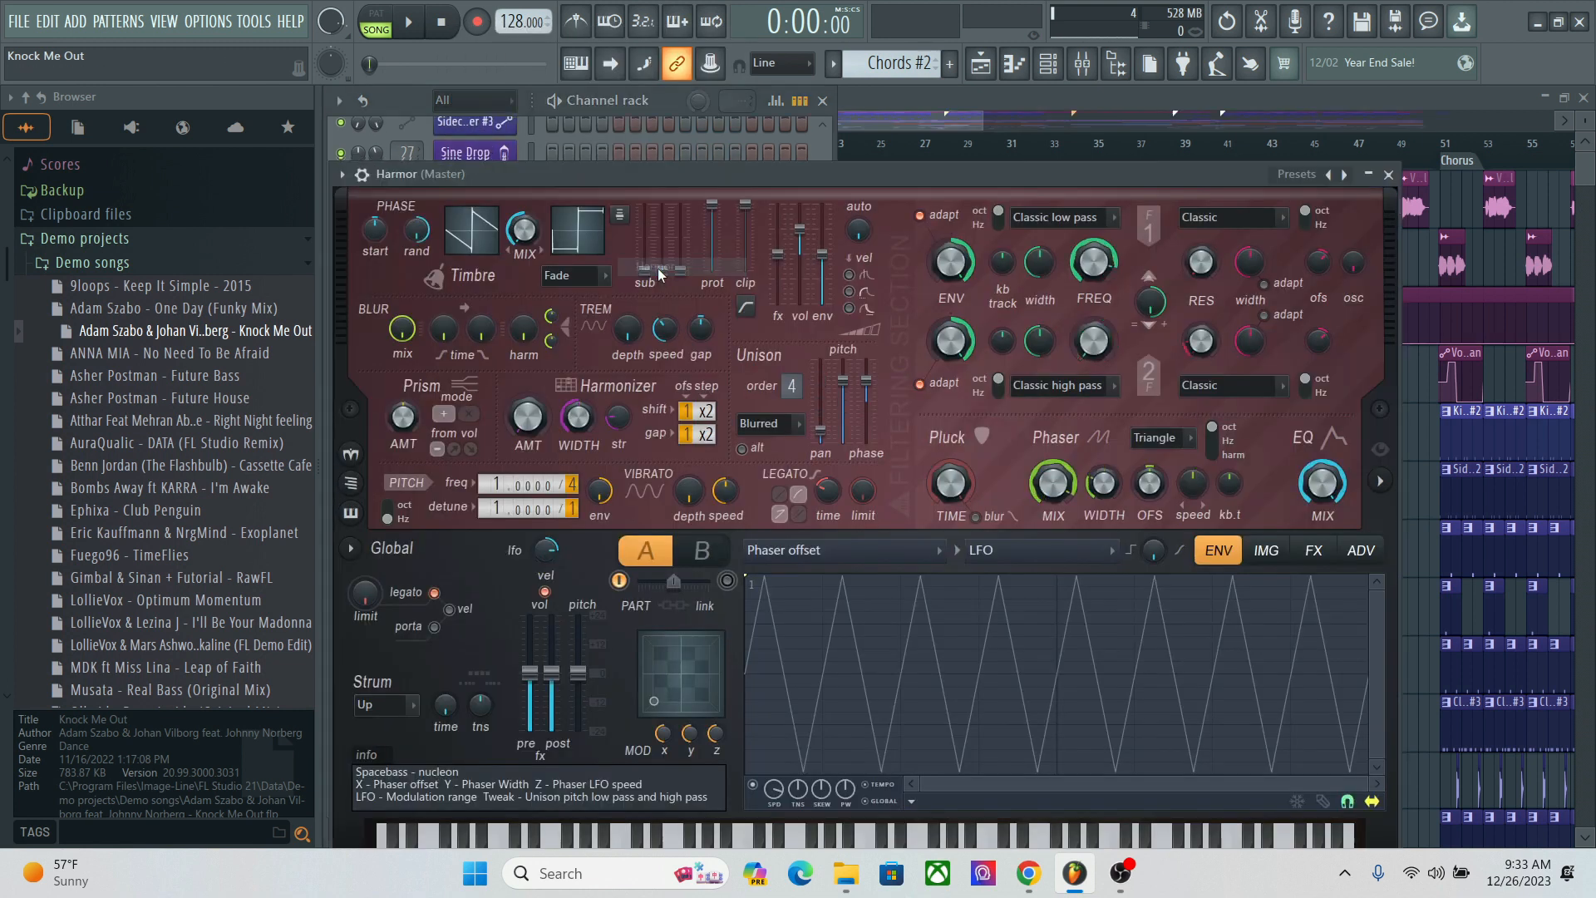
pyautogui.click(1293, 174)
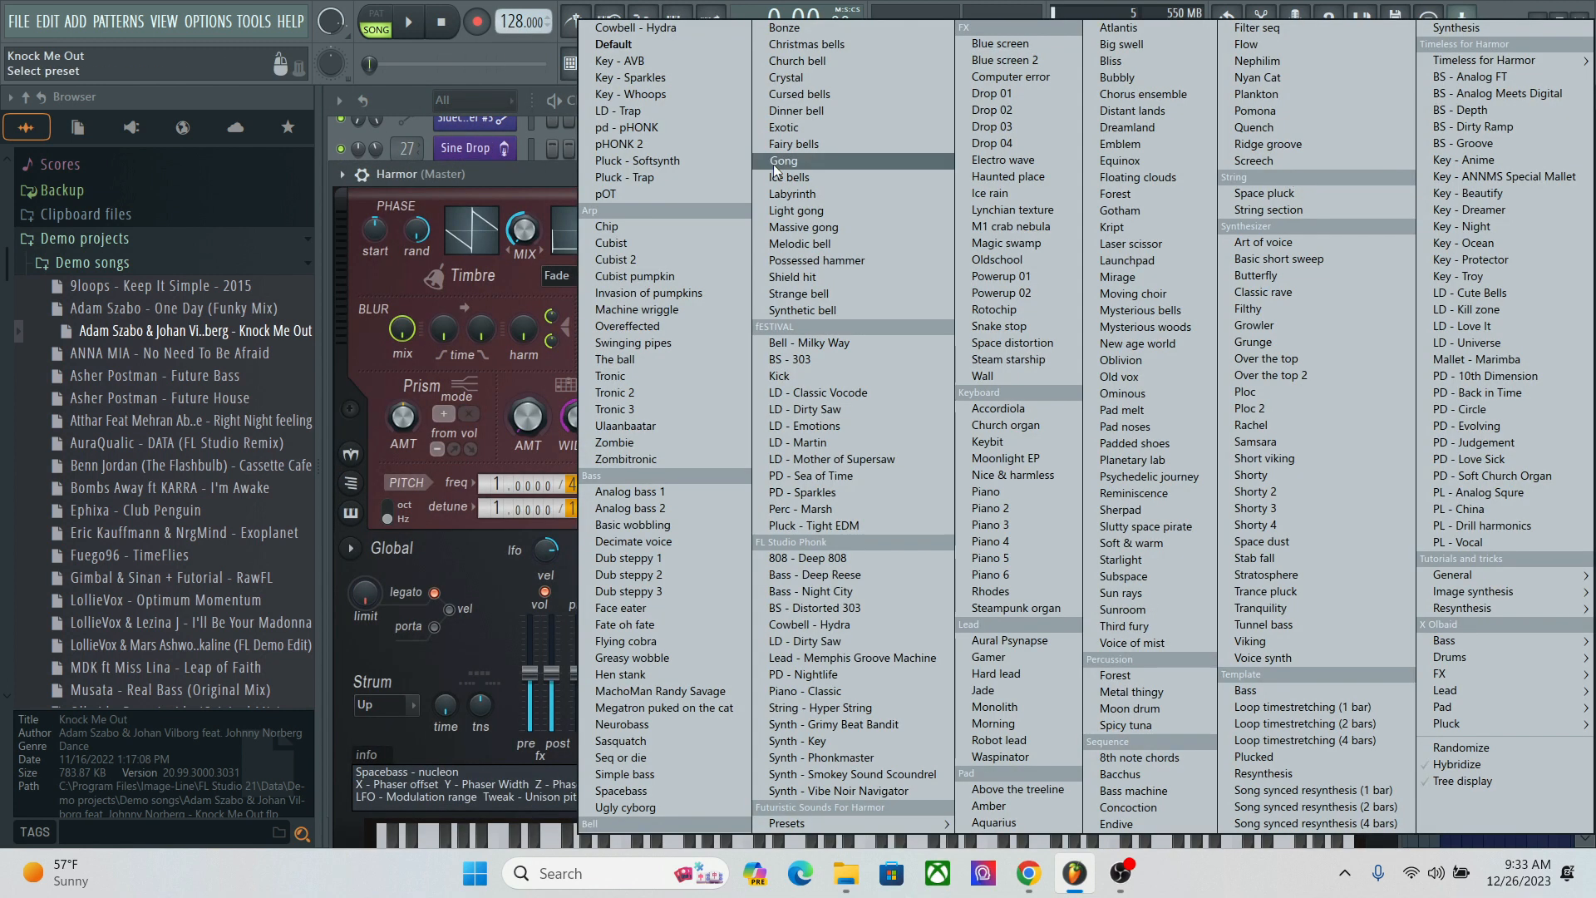
pyautogui.click(656, 63)
pyautogui.moveTo(621, 171); pyautogui.dragTo(739, 83)
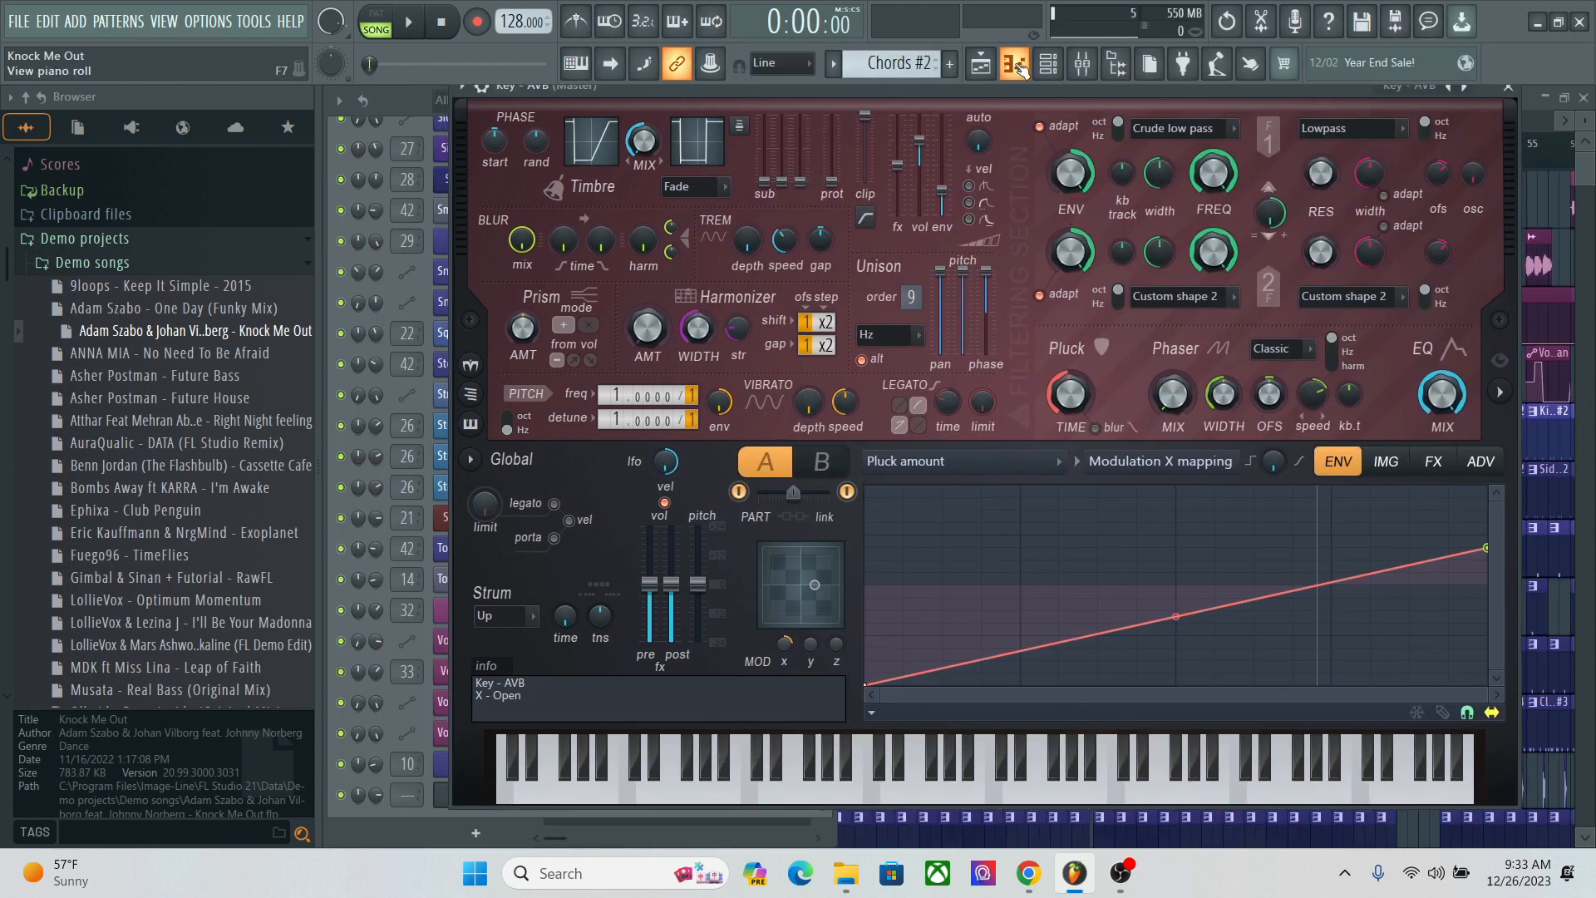
# Step: Create a new pattern and draw seven short B5 notes across its first two bars in the Key - AVB piano roll
pyautogui.click(1014, 63)
pyautogui.click(951, 66)
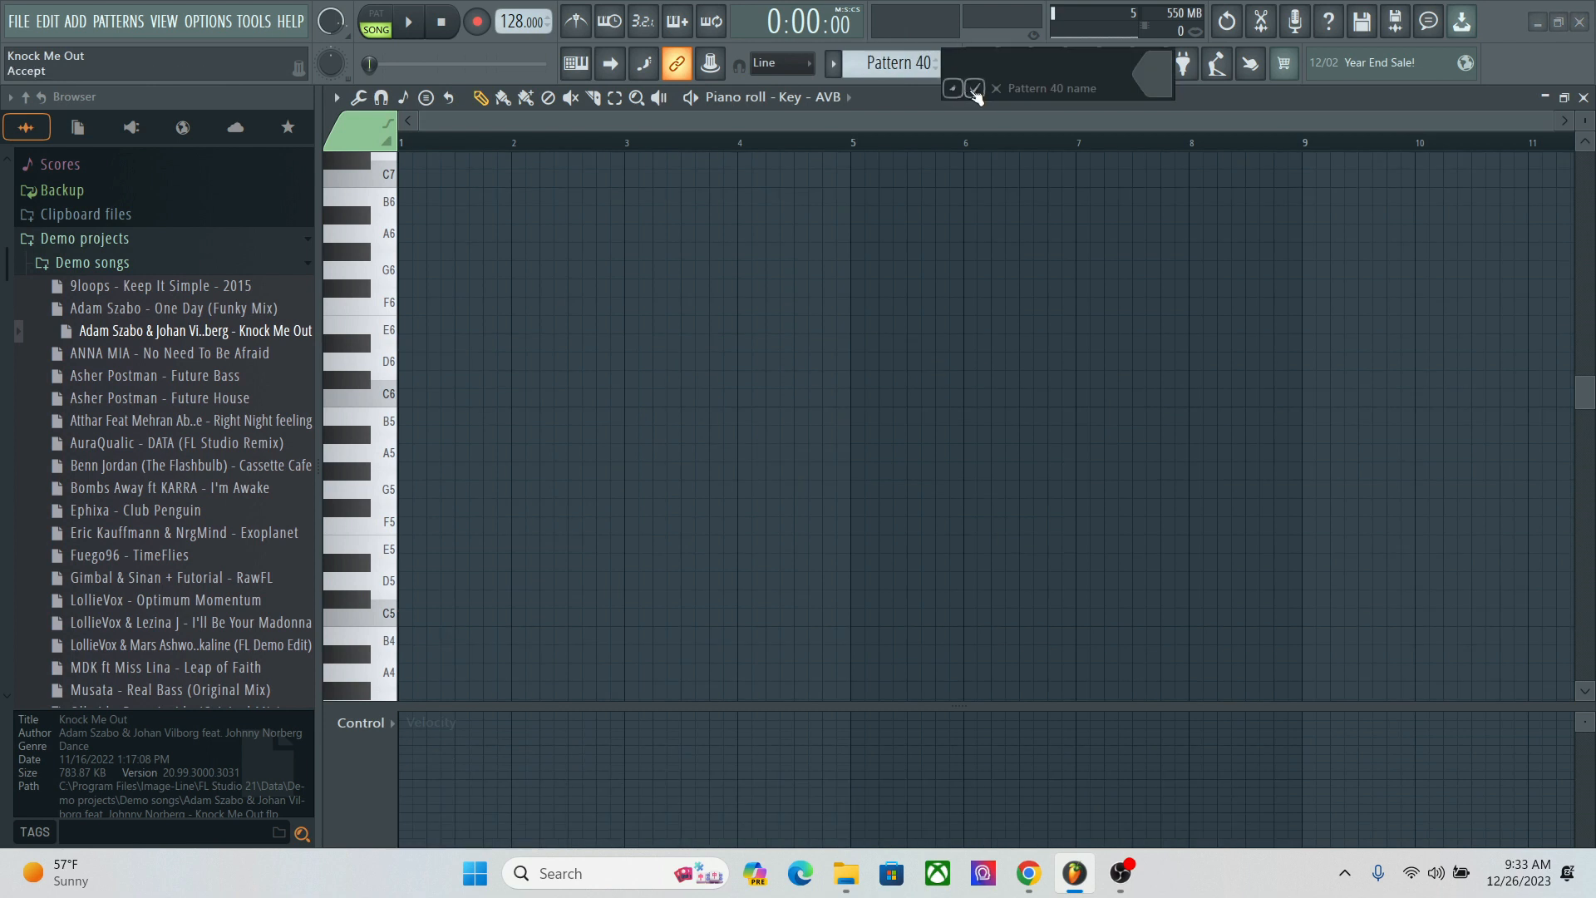
pyautogui.click(419, 415)
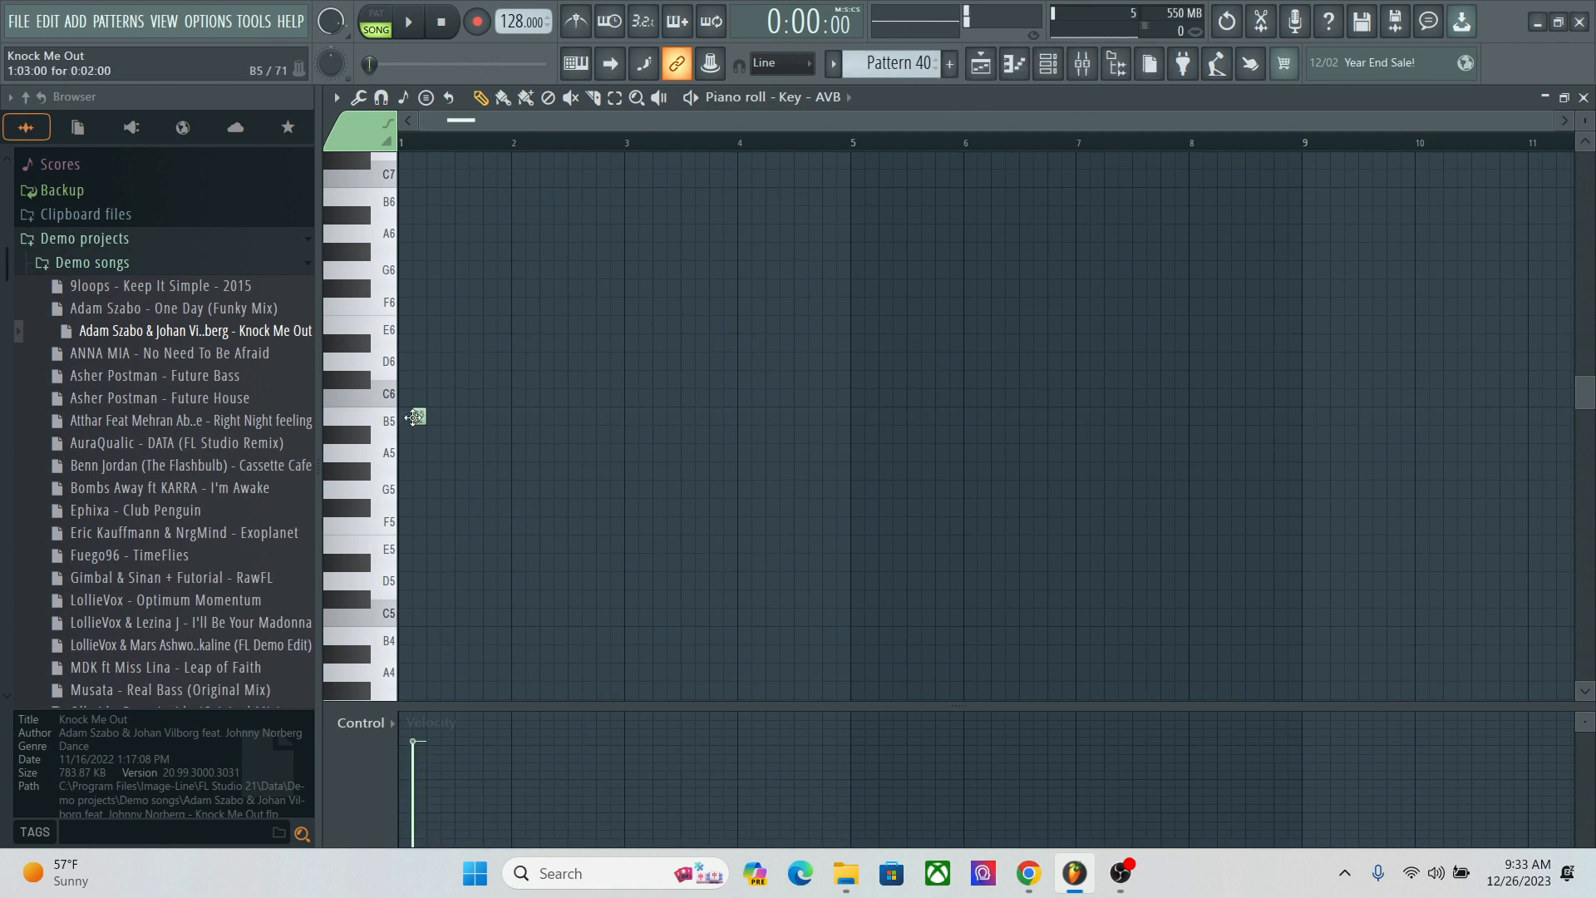
pyautogui.click(448, 415)
pyautogui.click(475, 416)
pyautogui.click(503, 415)
pyautogui.click(560, 416)
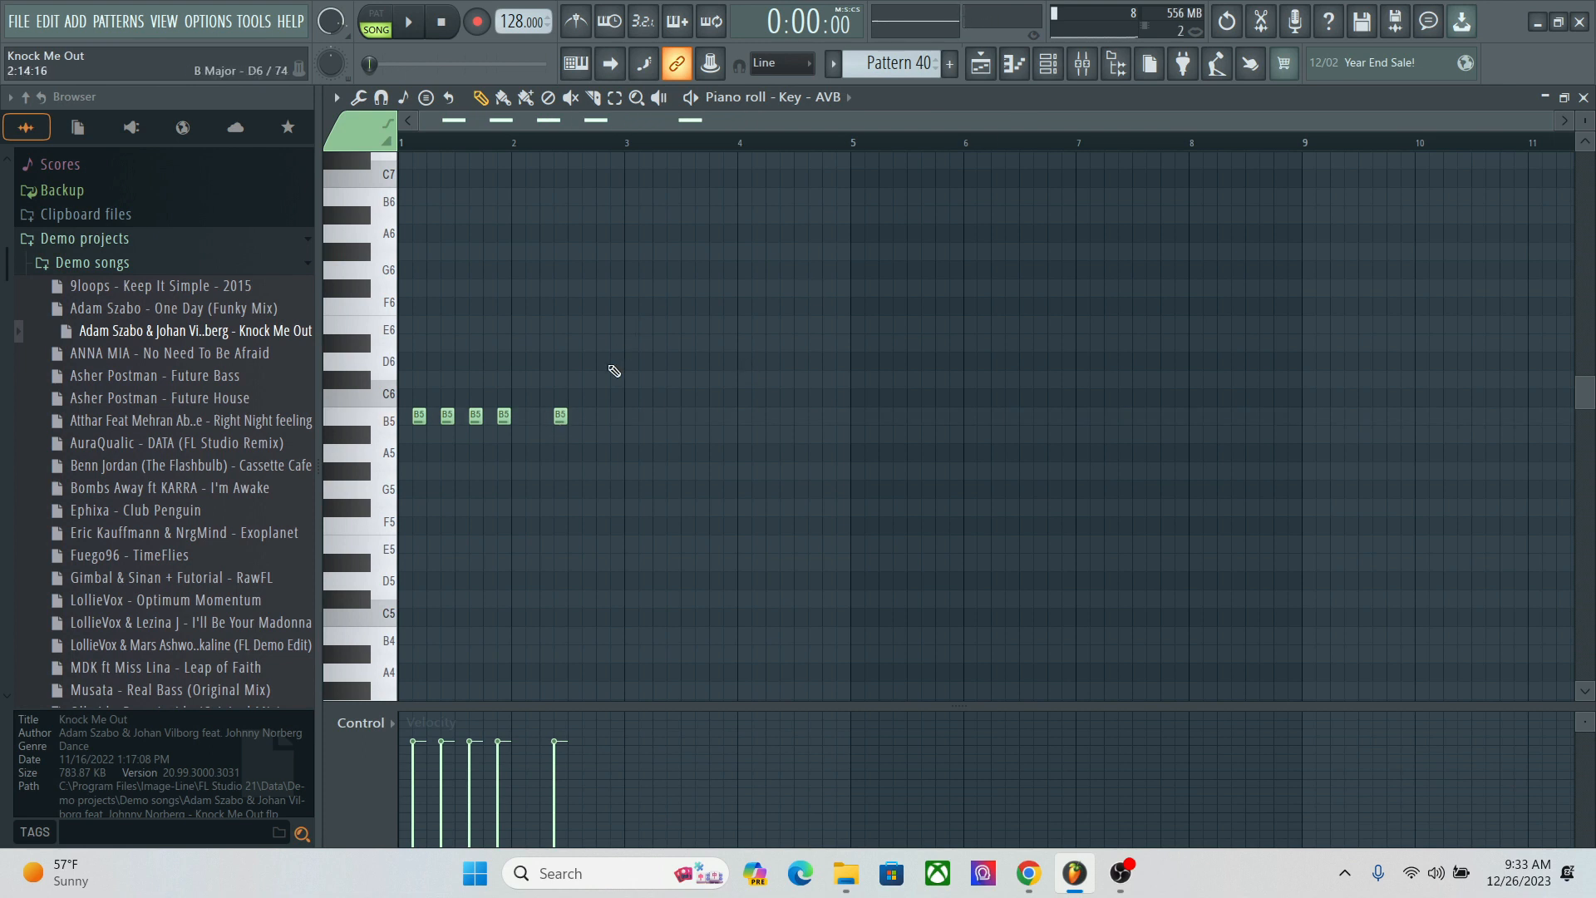
pyautogui.click(600, 415)
pyautogui.click(588, 415)
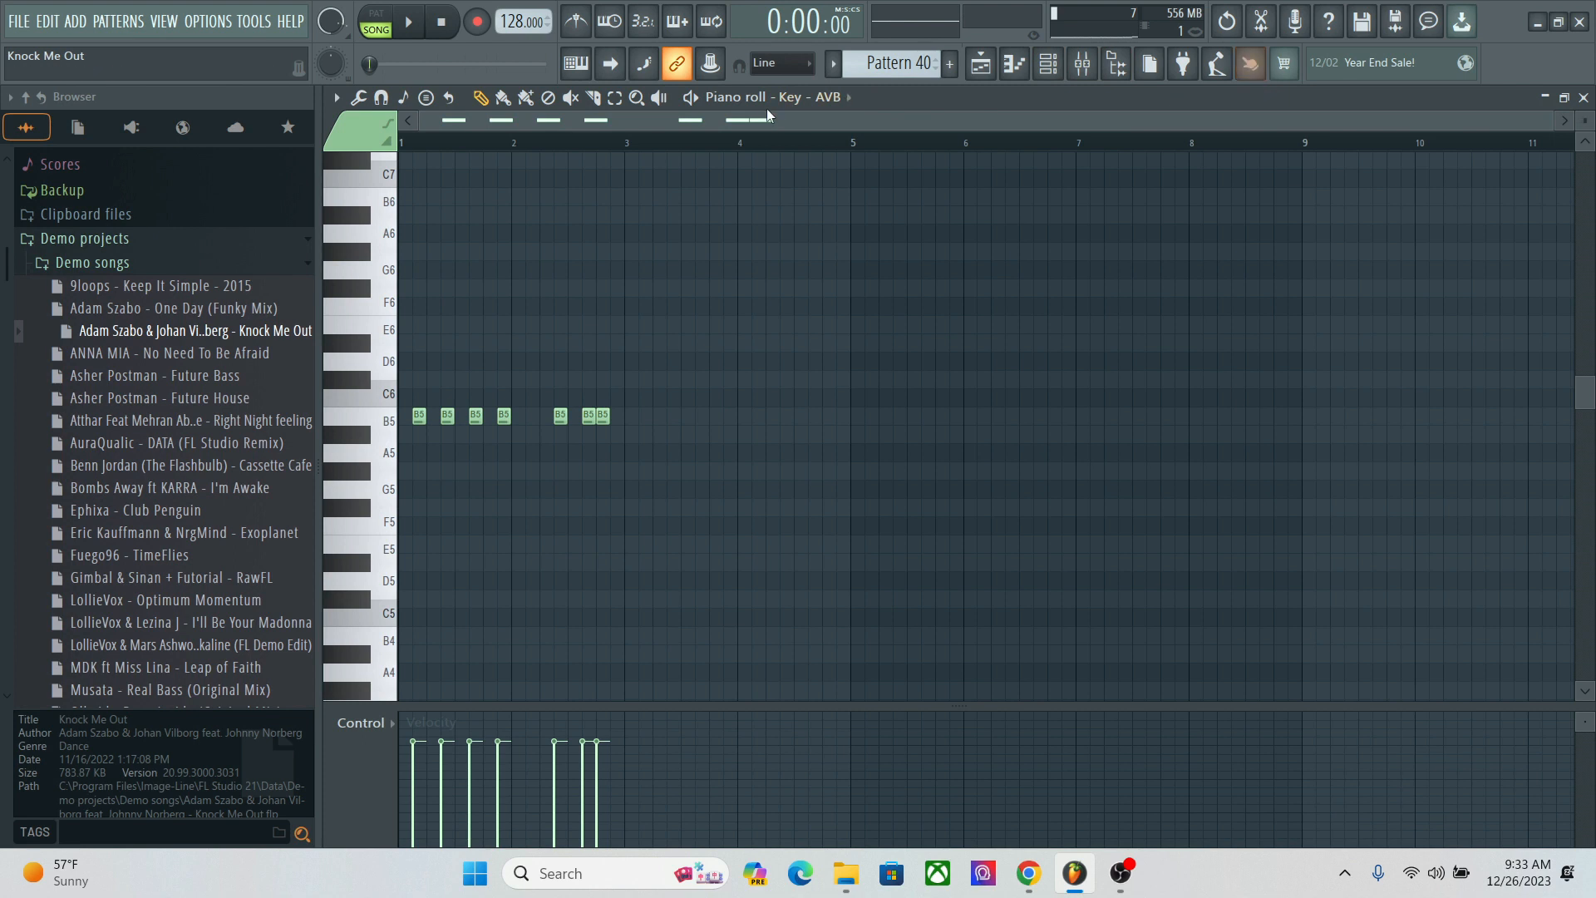
# Step: Play back the B5 note pattern, stop it and close the piano roll
pyautogui.click(691, 97)
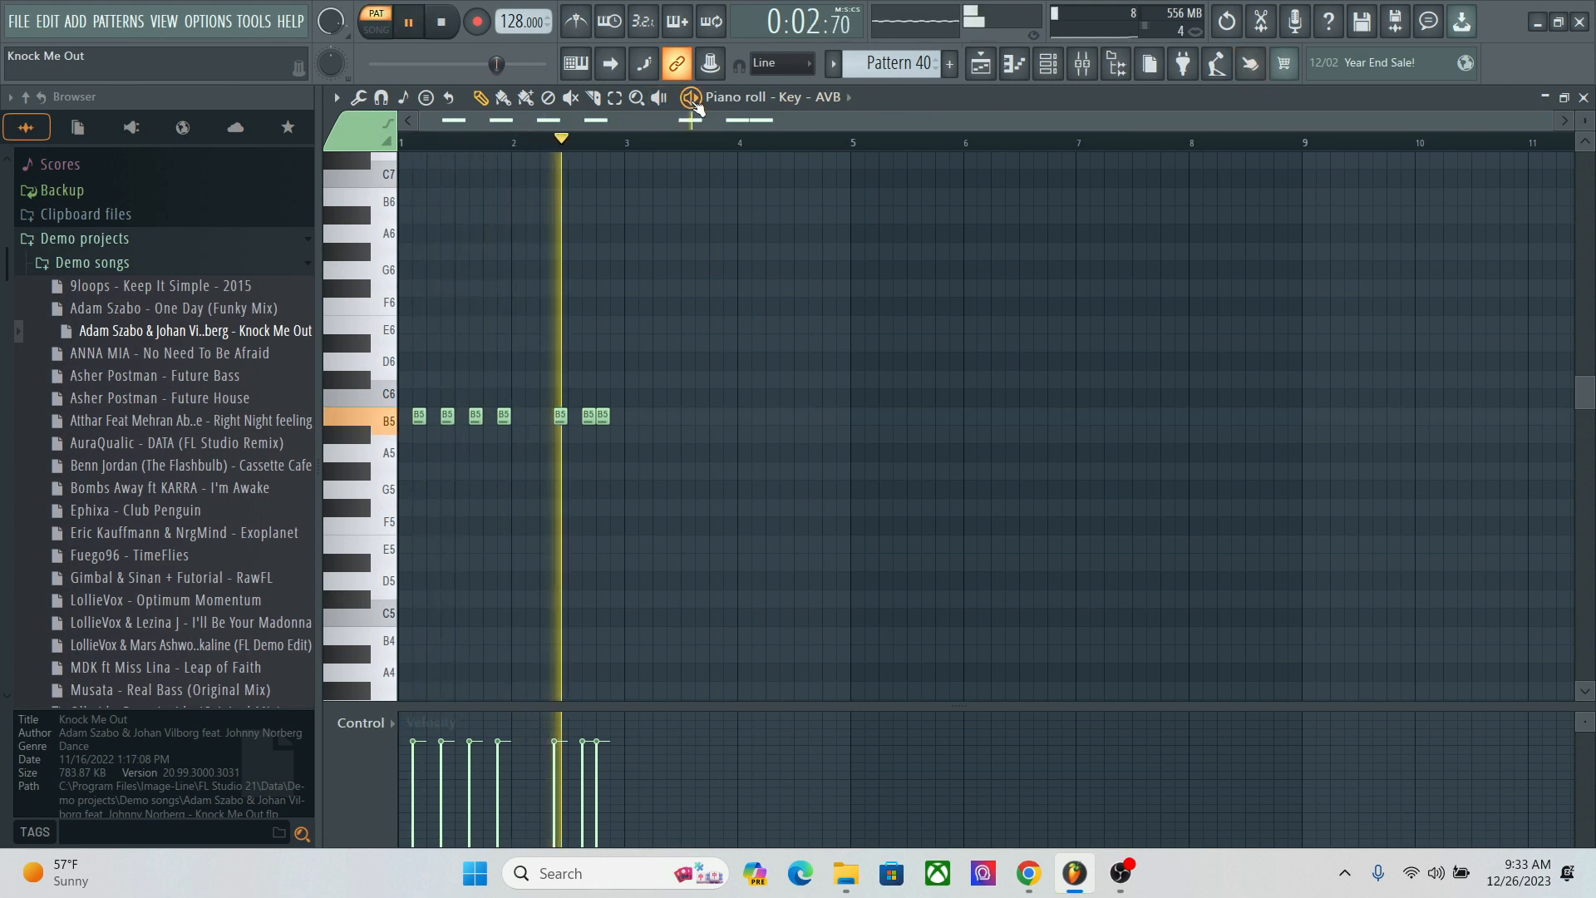
pyautogui.click(690, 97)
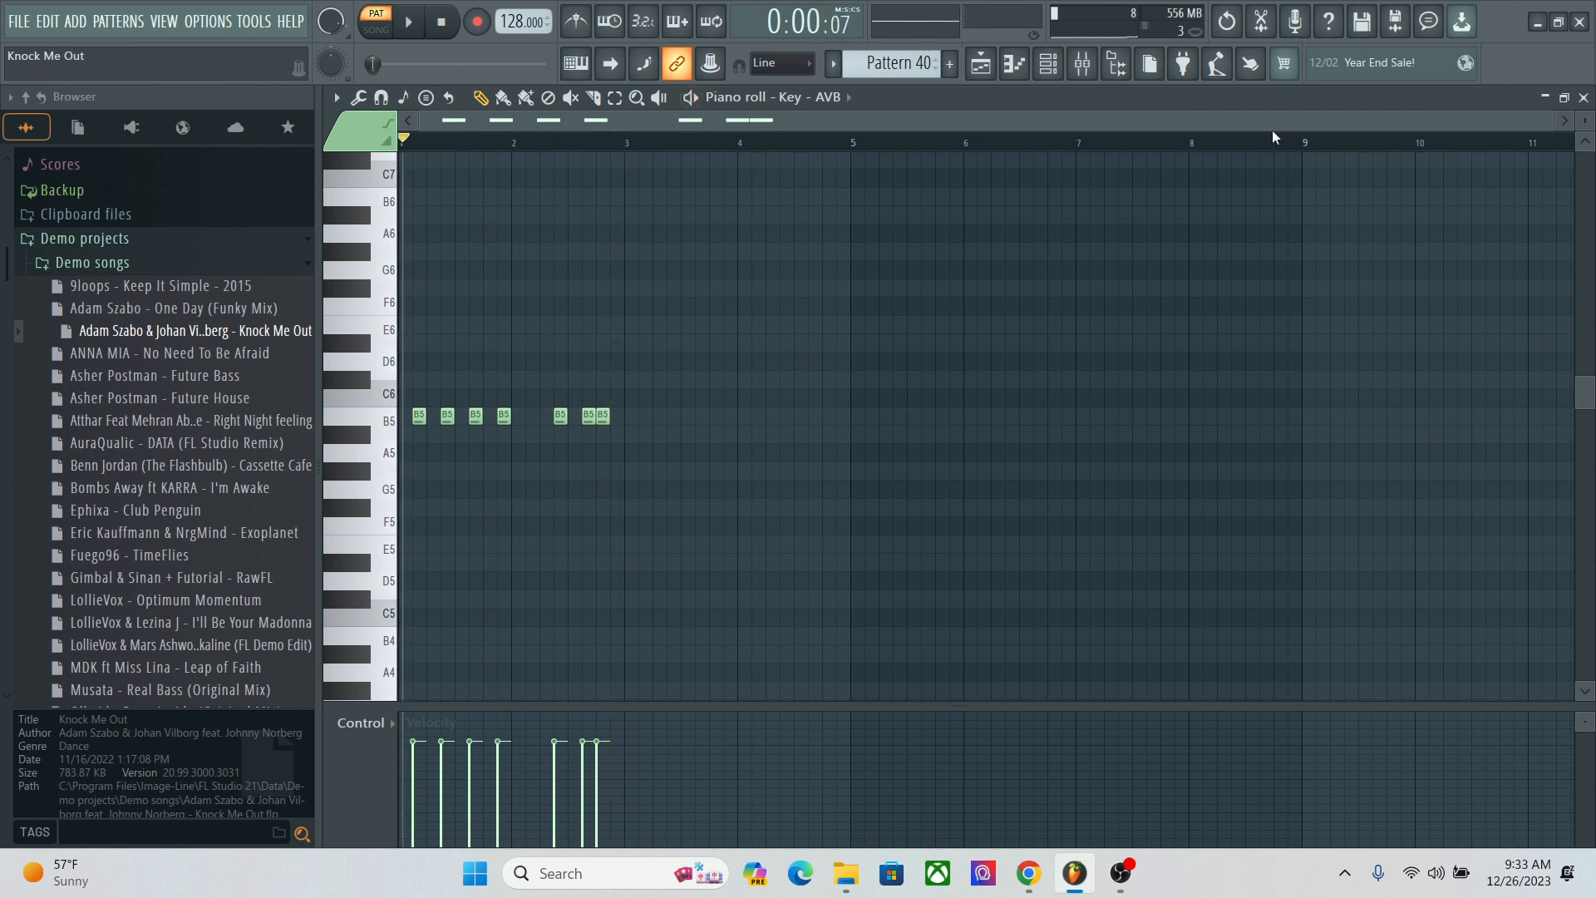
pyautogui.click(1583, 97)
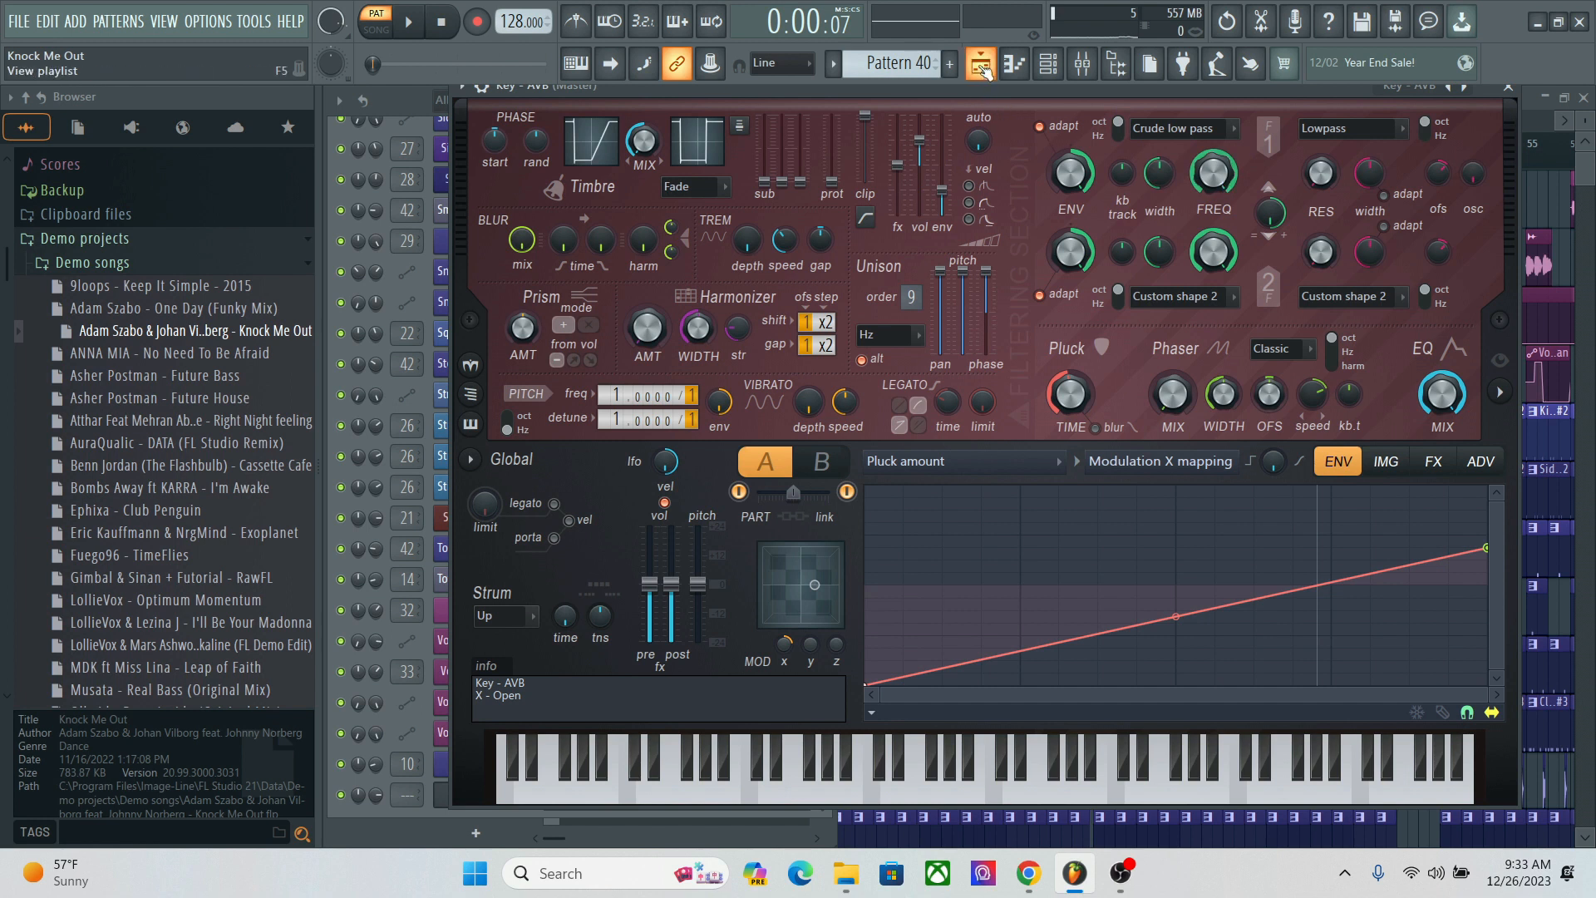
# Step: Place Pattern 40 on the Vocal track at bar 139 of the playlist, beyond the end of the song
pyautogui.click(981, 64)
pyautogui.moveTo(796, 112); pyautogui.dragTo(1495, 78)
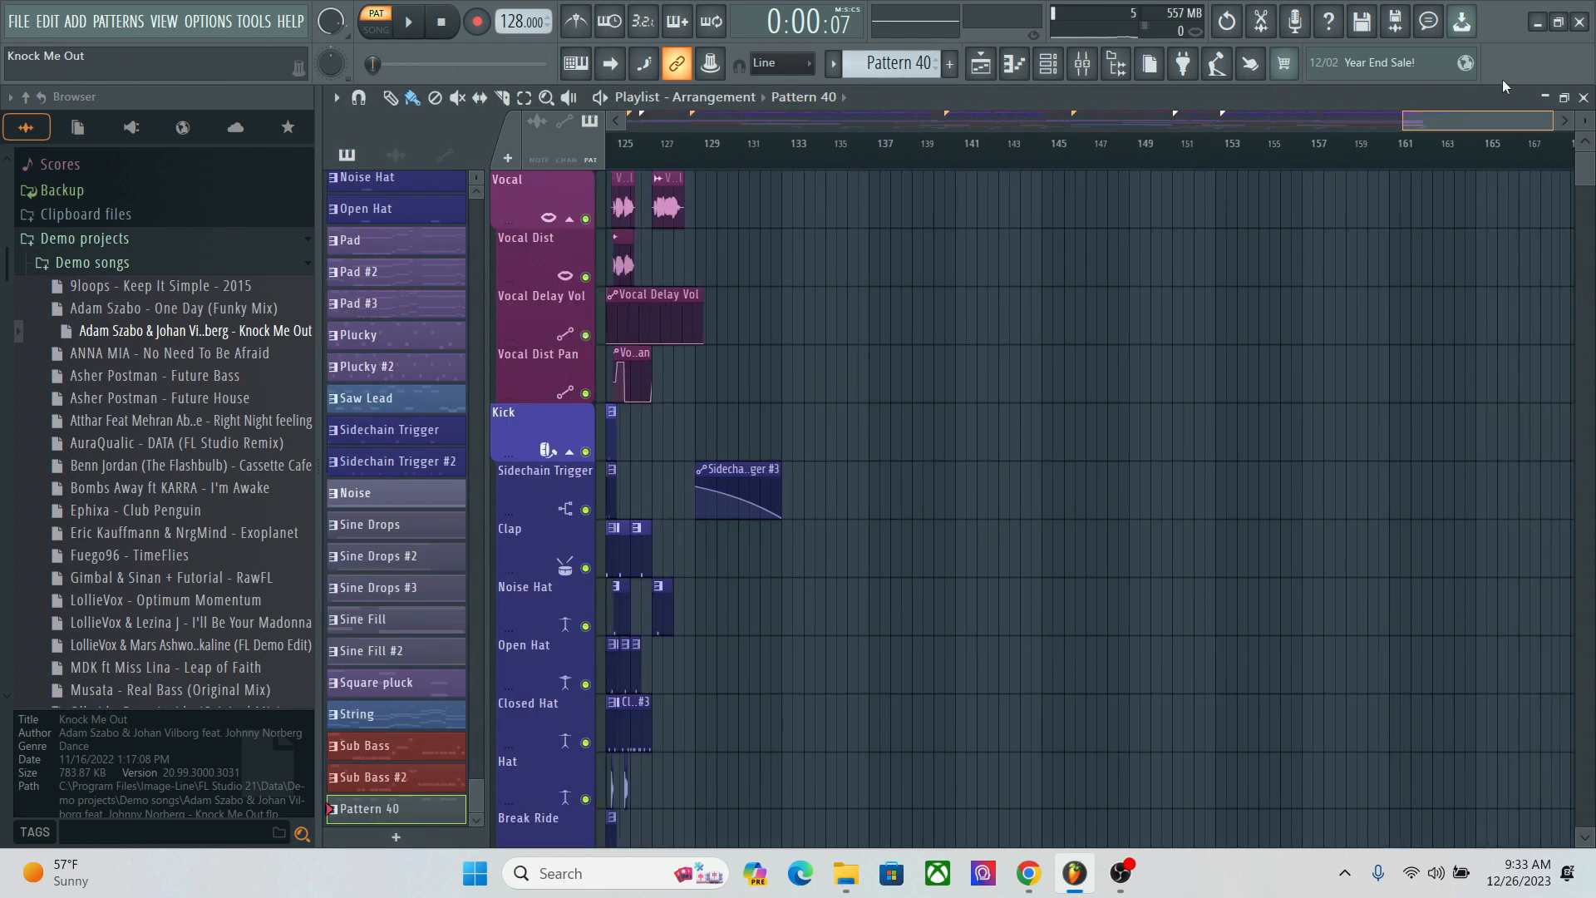
pyautogui.click(894, 212)
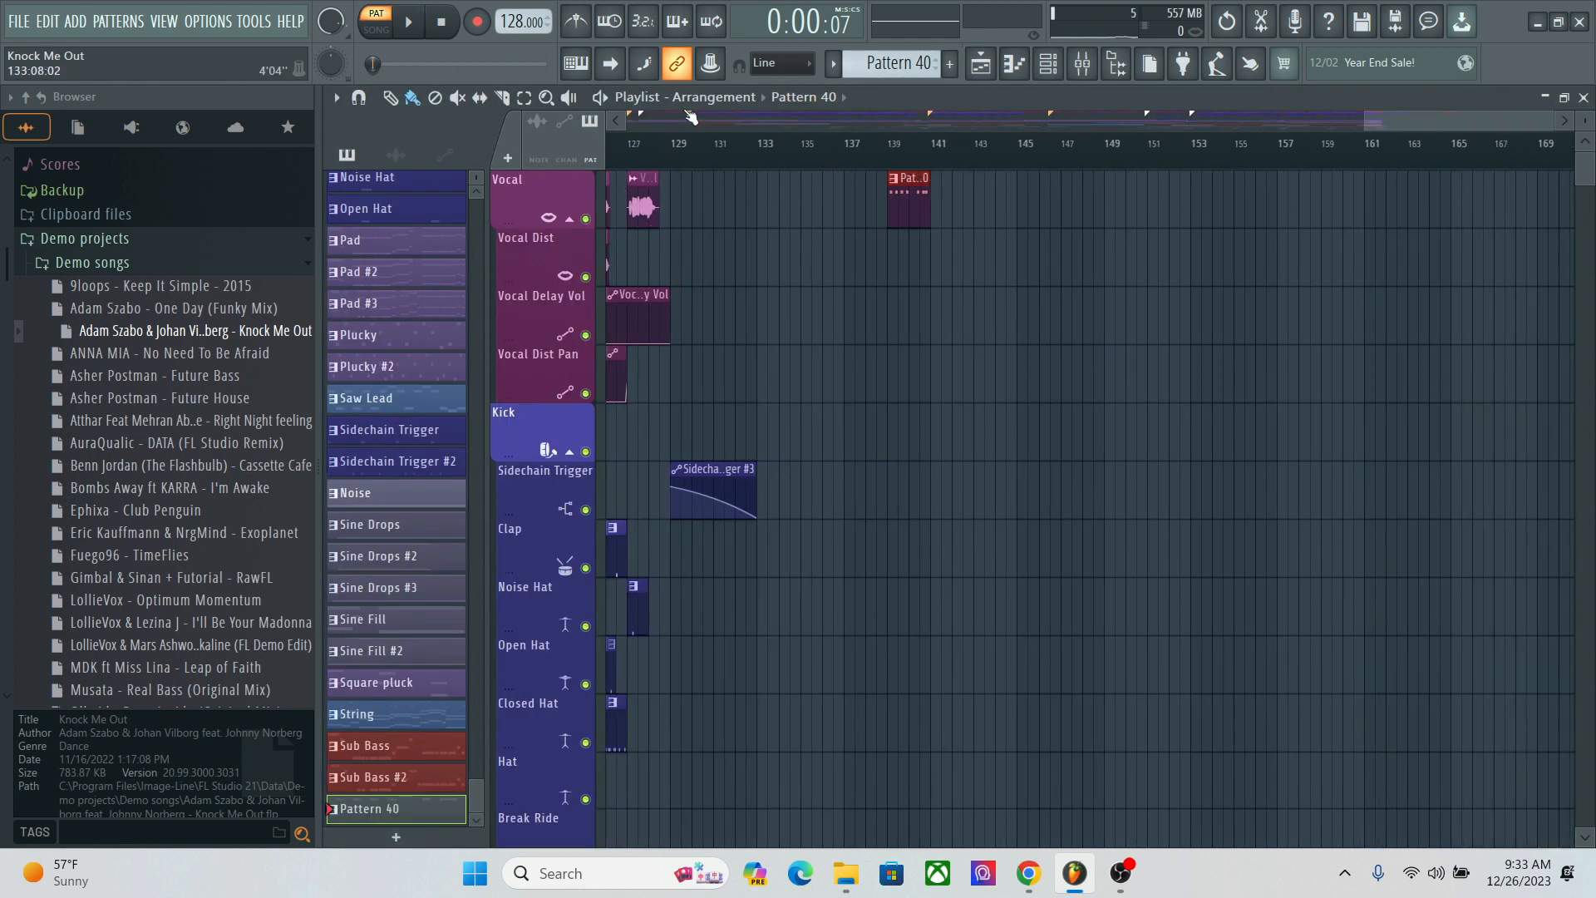
# Step: Set playback to song mode and select the playlist time range from bar 139 to 141 over the Pattern 40 clip
pyautogui.click(524, 103)
pyautogui.press('l')
pyautogui.moveTo(894, 163); pyautogui.dragTo(931, 171)
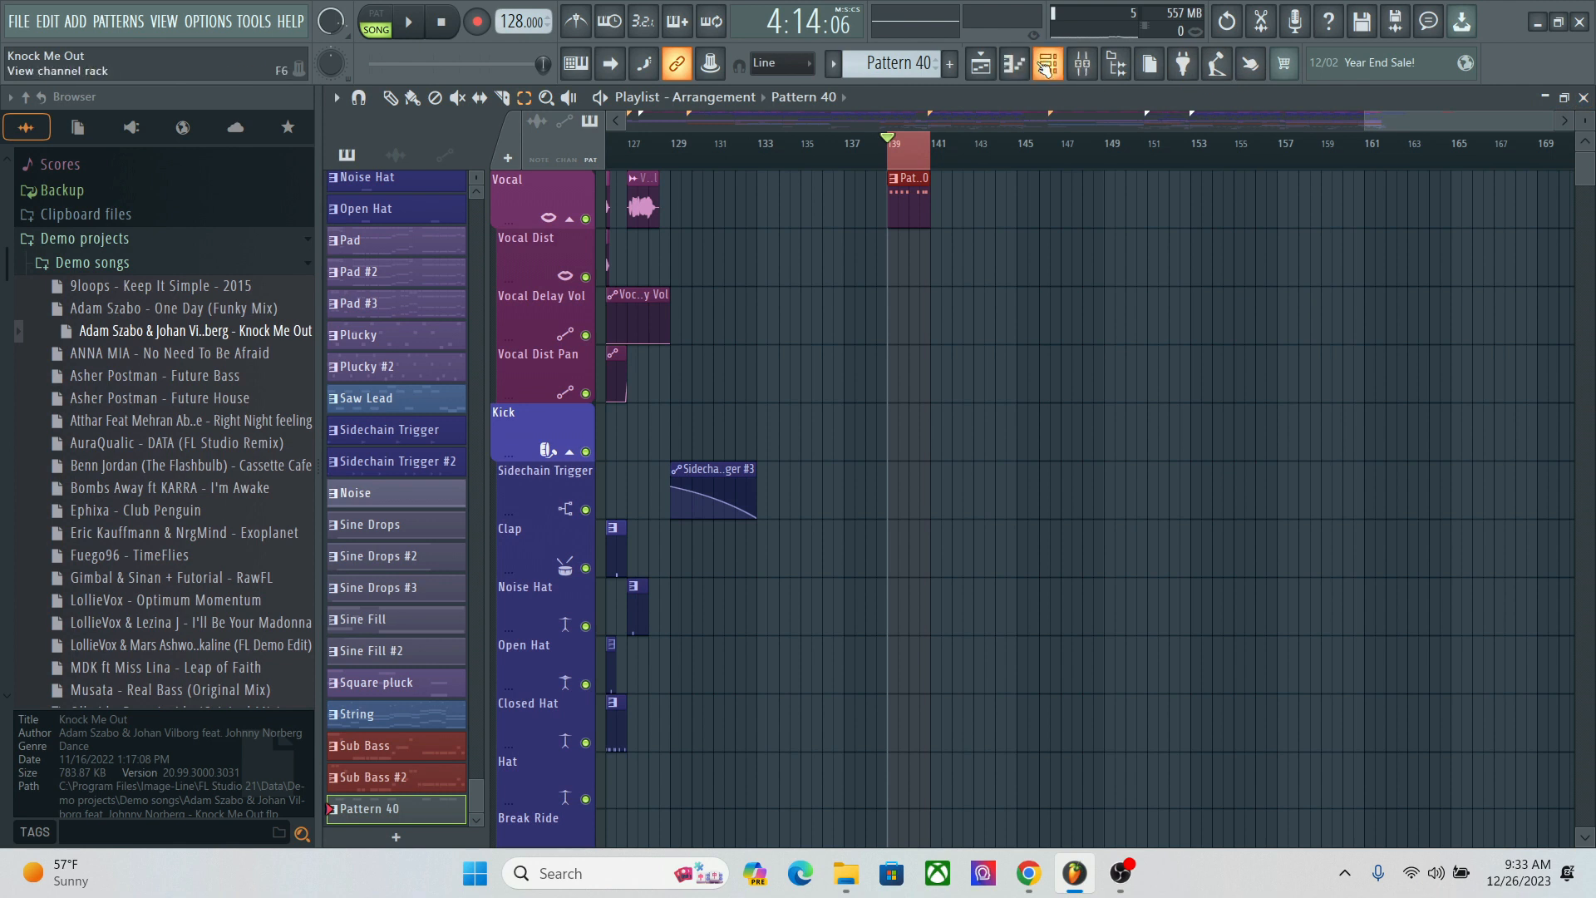
# Step: Create automation clips for the unison pitch thickness and the pluck decay length of the Key - AVB Harmor channel
pyautogui.click(1043, 70)
pyautogui.click(499, 796)
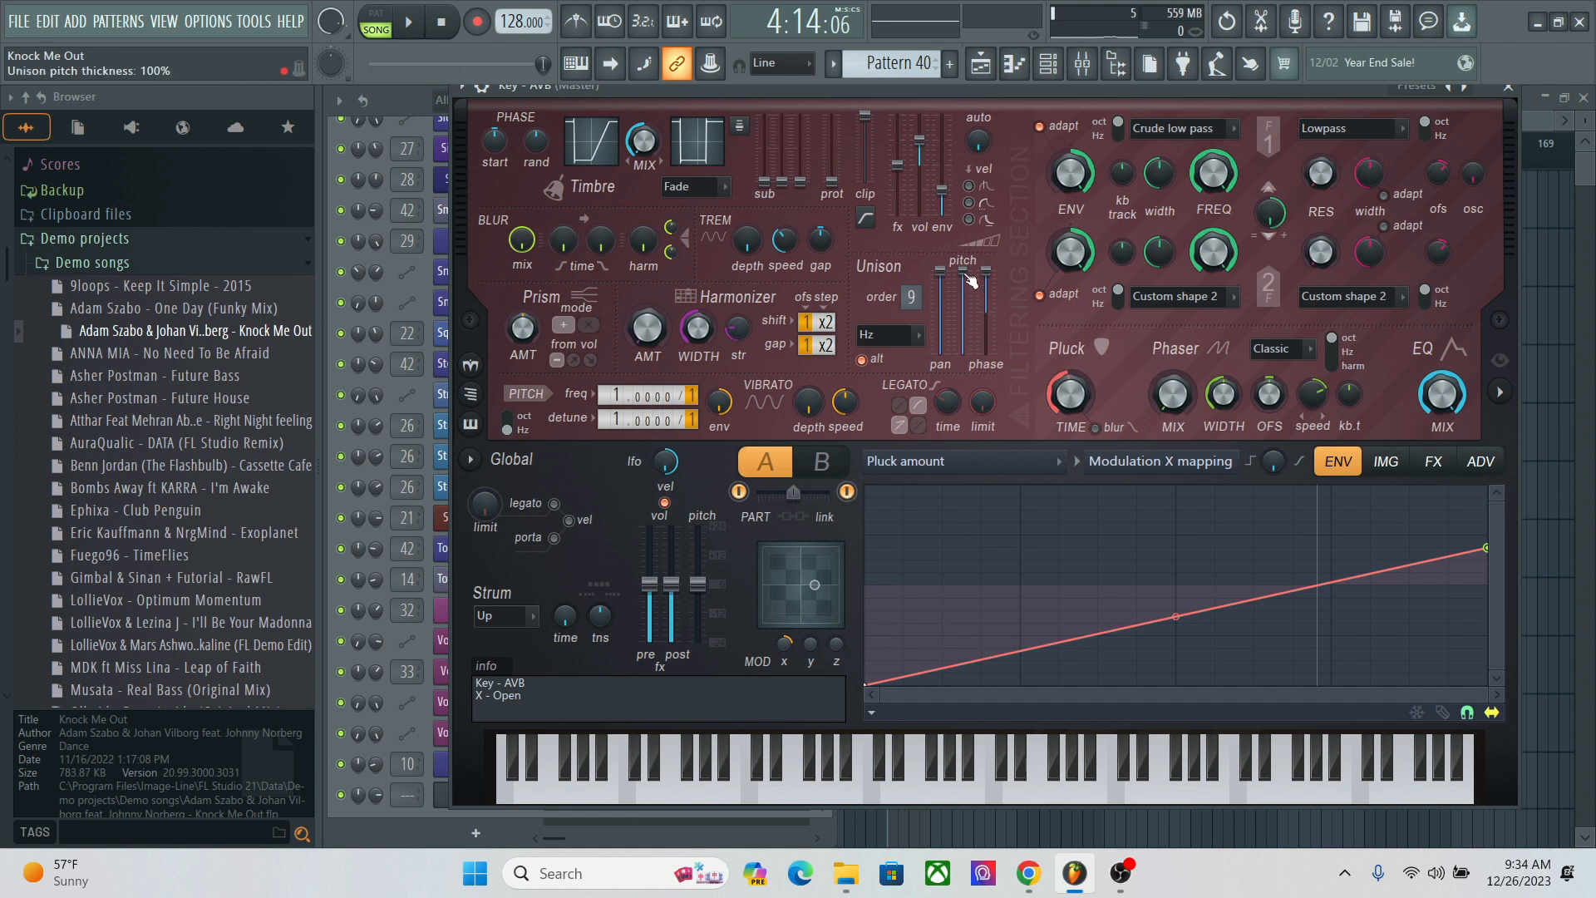
pyautogui.rightClick(967, 275)
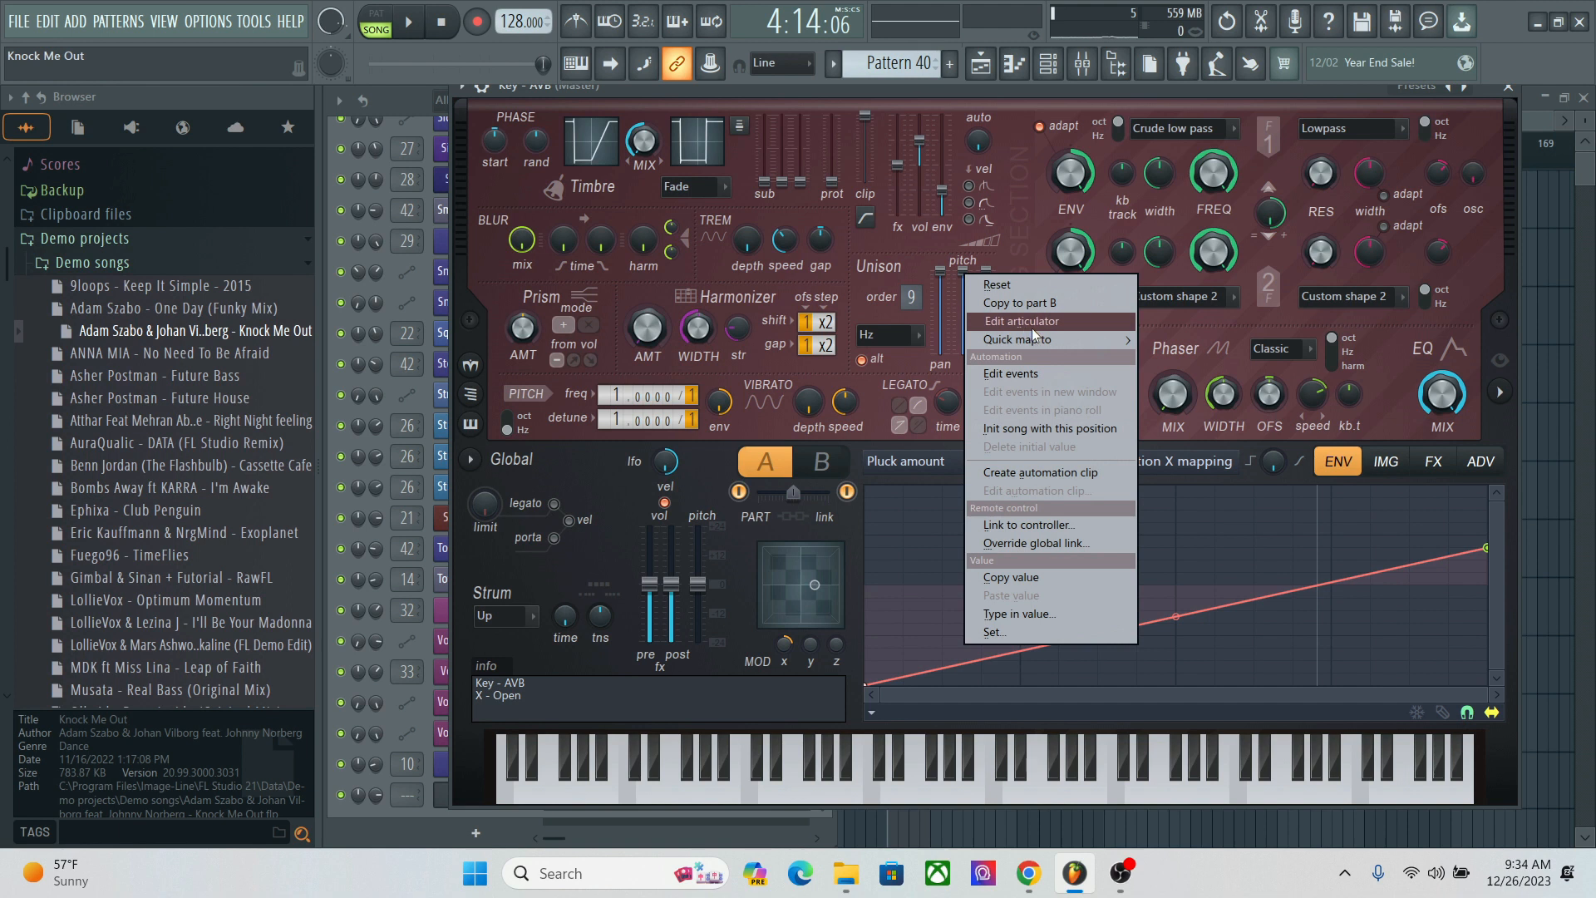
pyautogui.click(1037, 474)
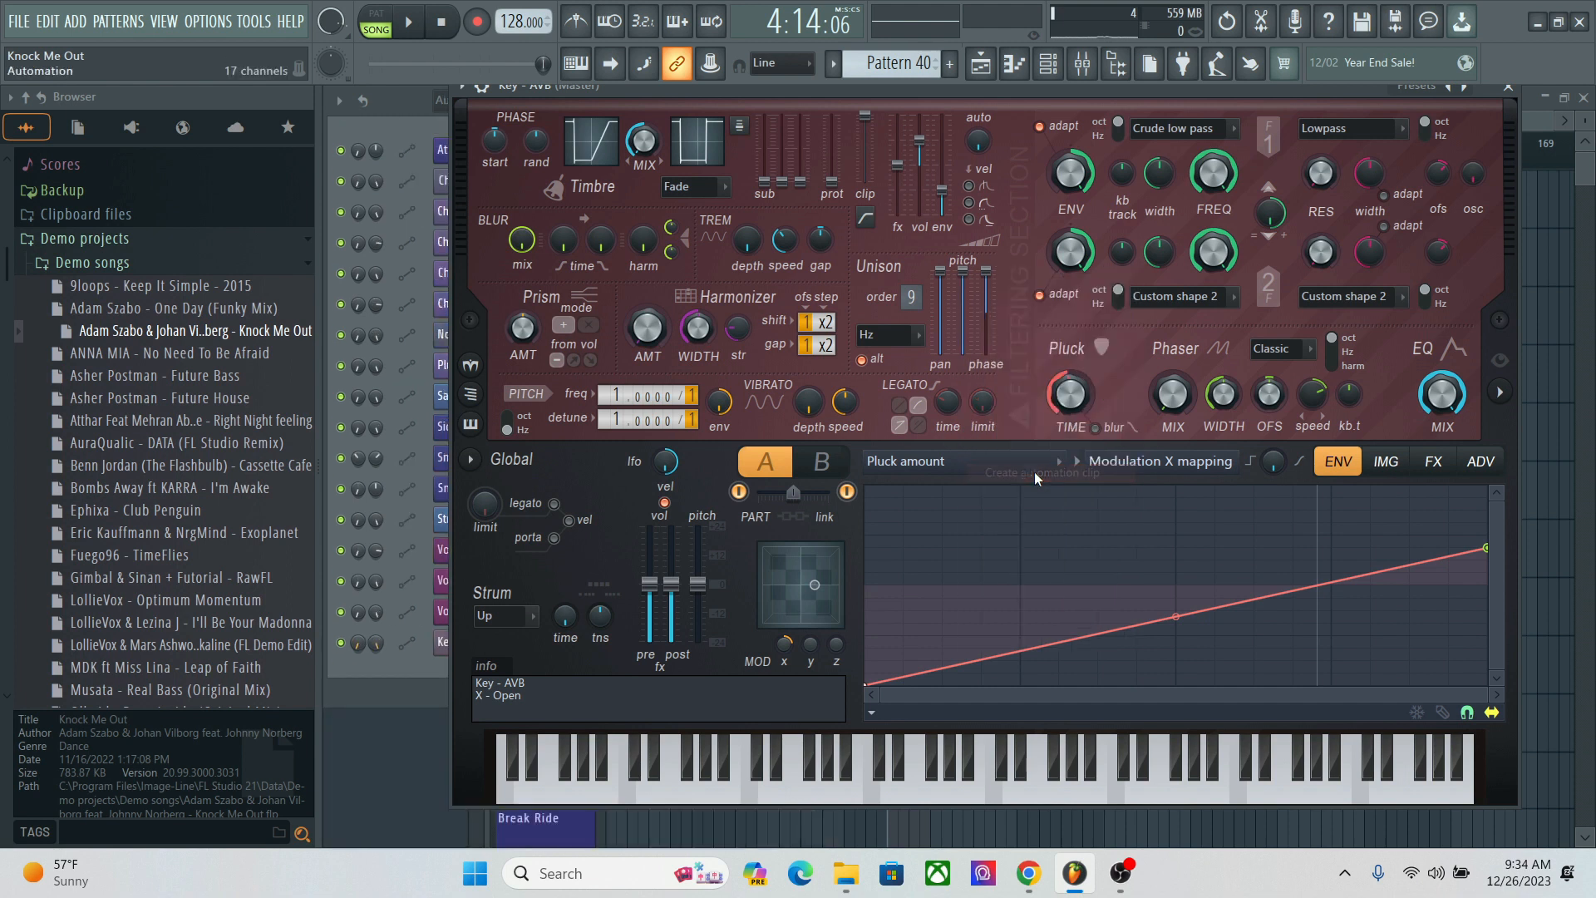
pyautogui.rightClick(1080, 403)
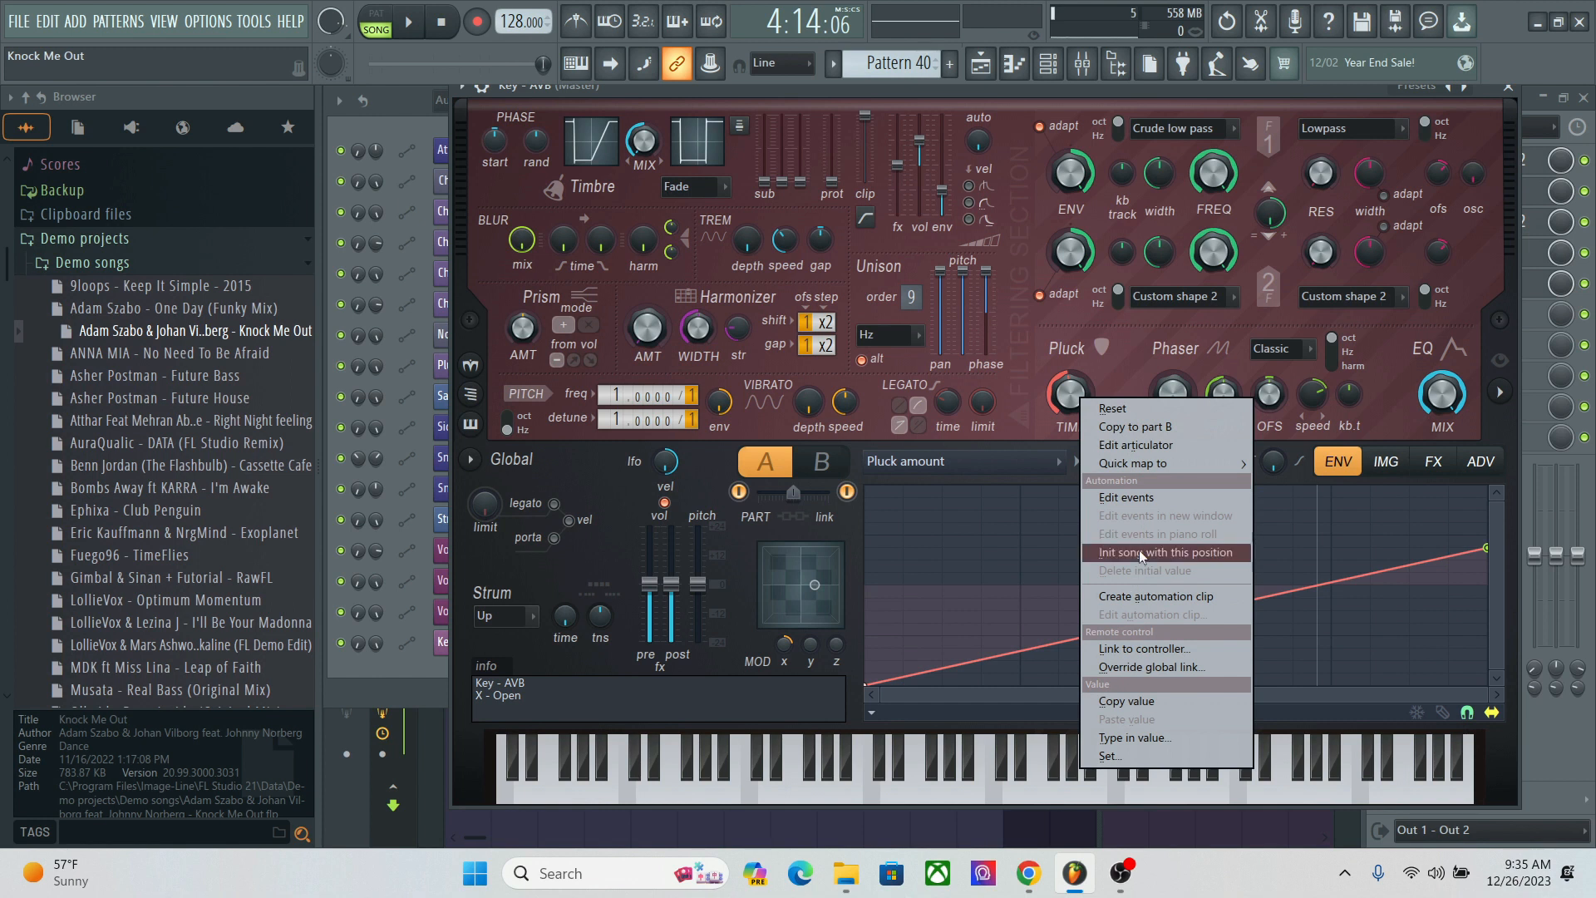
pyautogui.click(1134, 595)
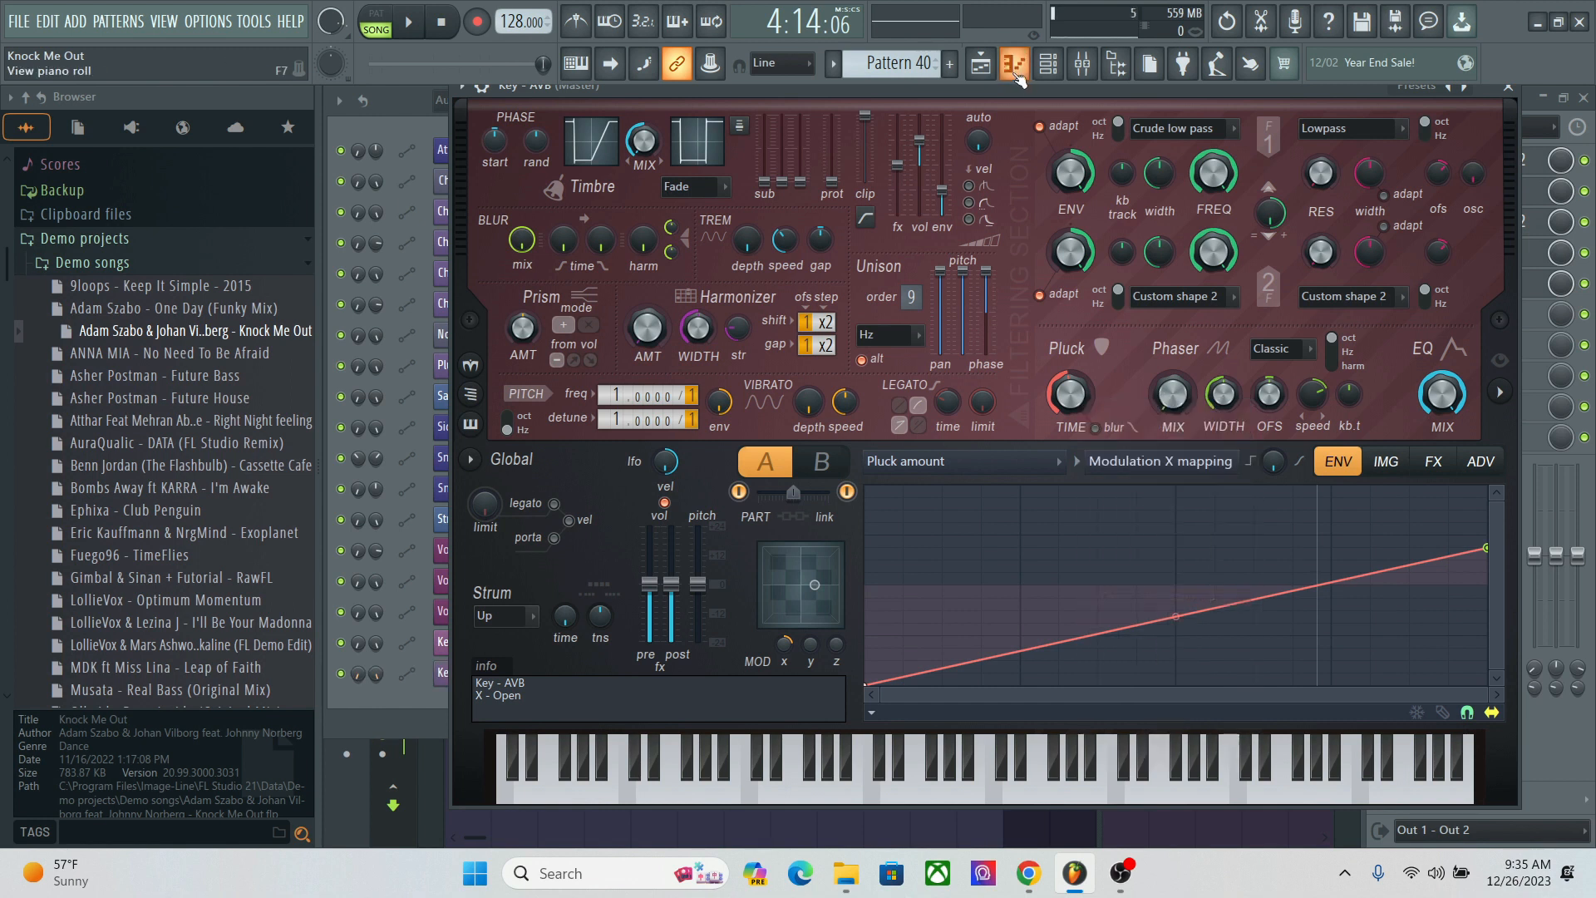
# Step: Add points to the Unison pitch thickness automation clip, shaping two dips with the deepest near bar 140 and a rise after it
pyautogui.click(989, 73)
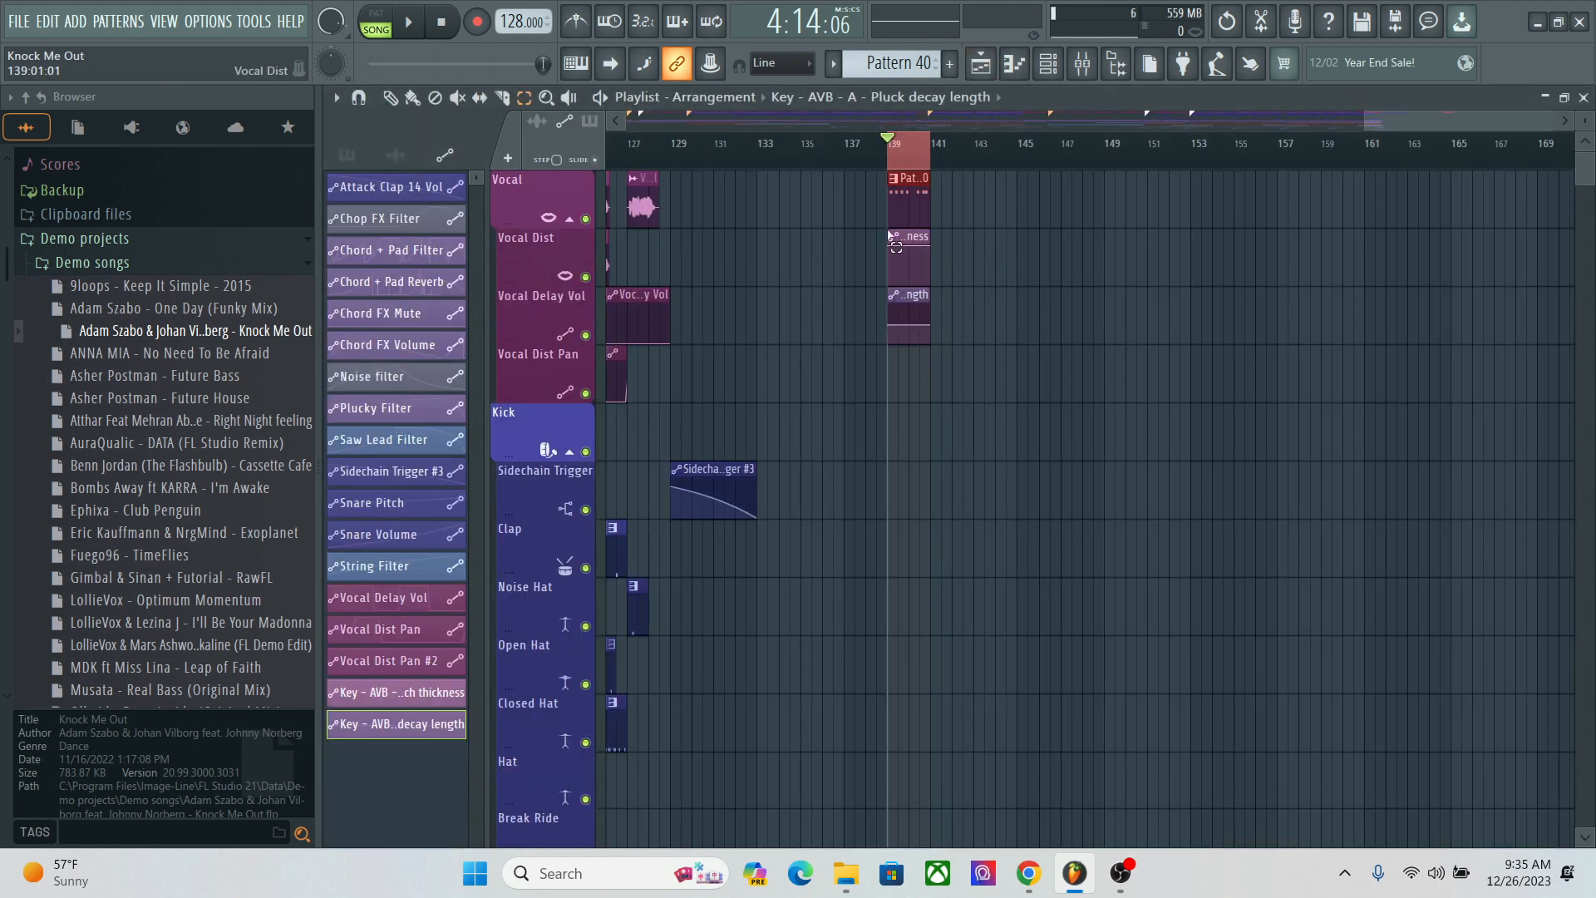
pyautogui.click(390, 98)
pyautogui.moveTo(1550, 119); pyautogui.dragTo(1448, 123)
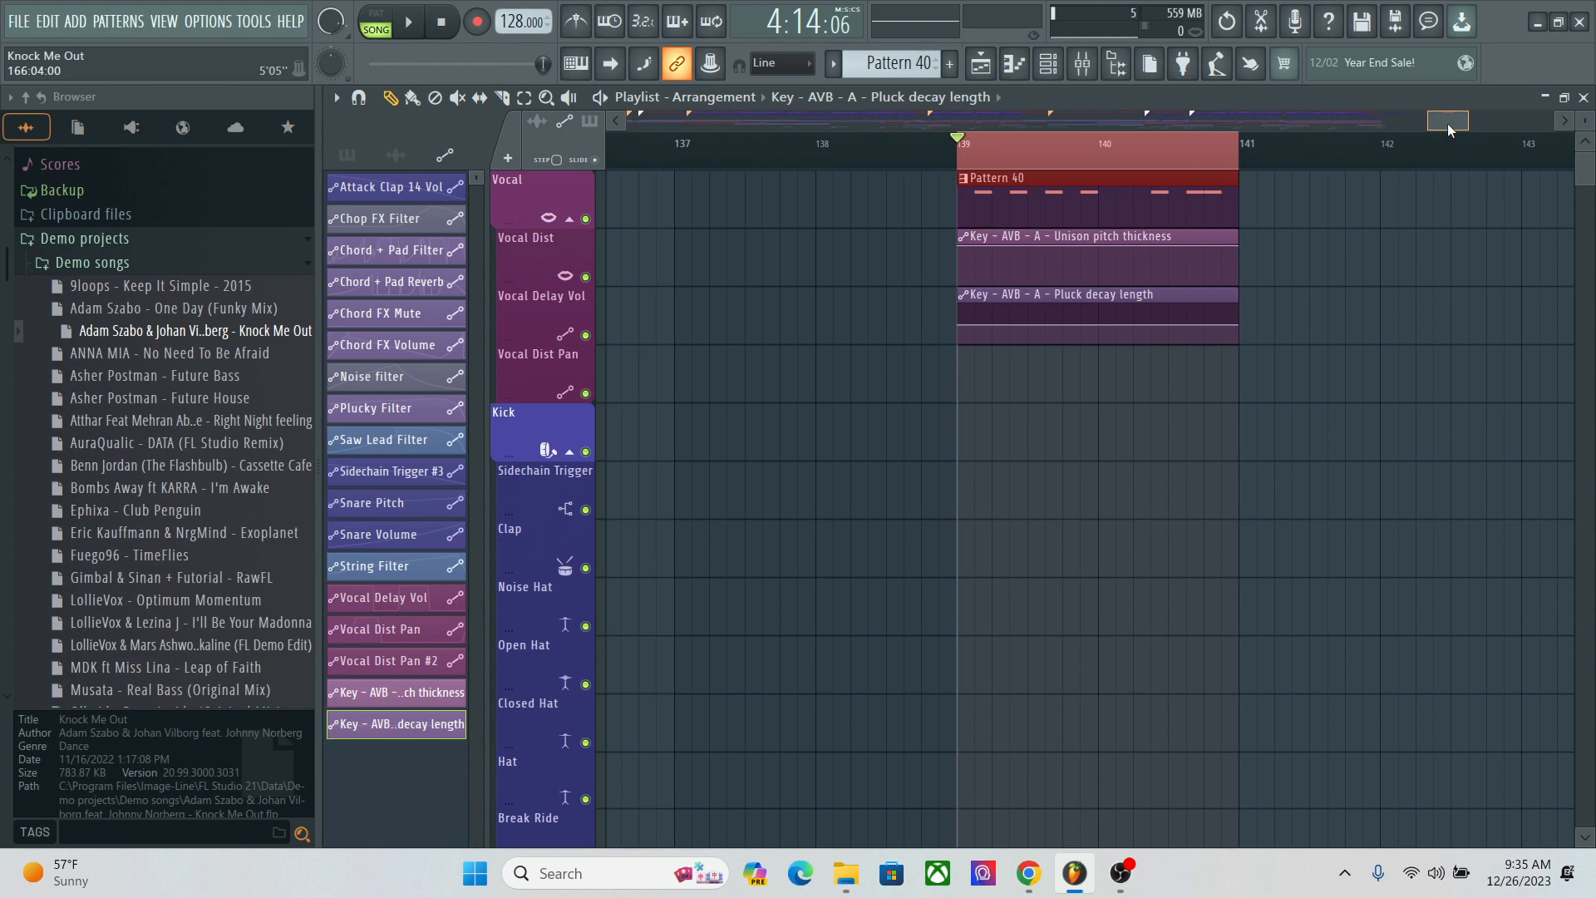
pyautogui.click(1024, 273)
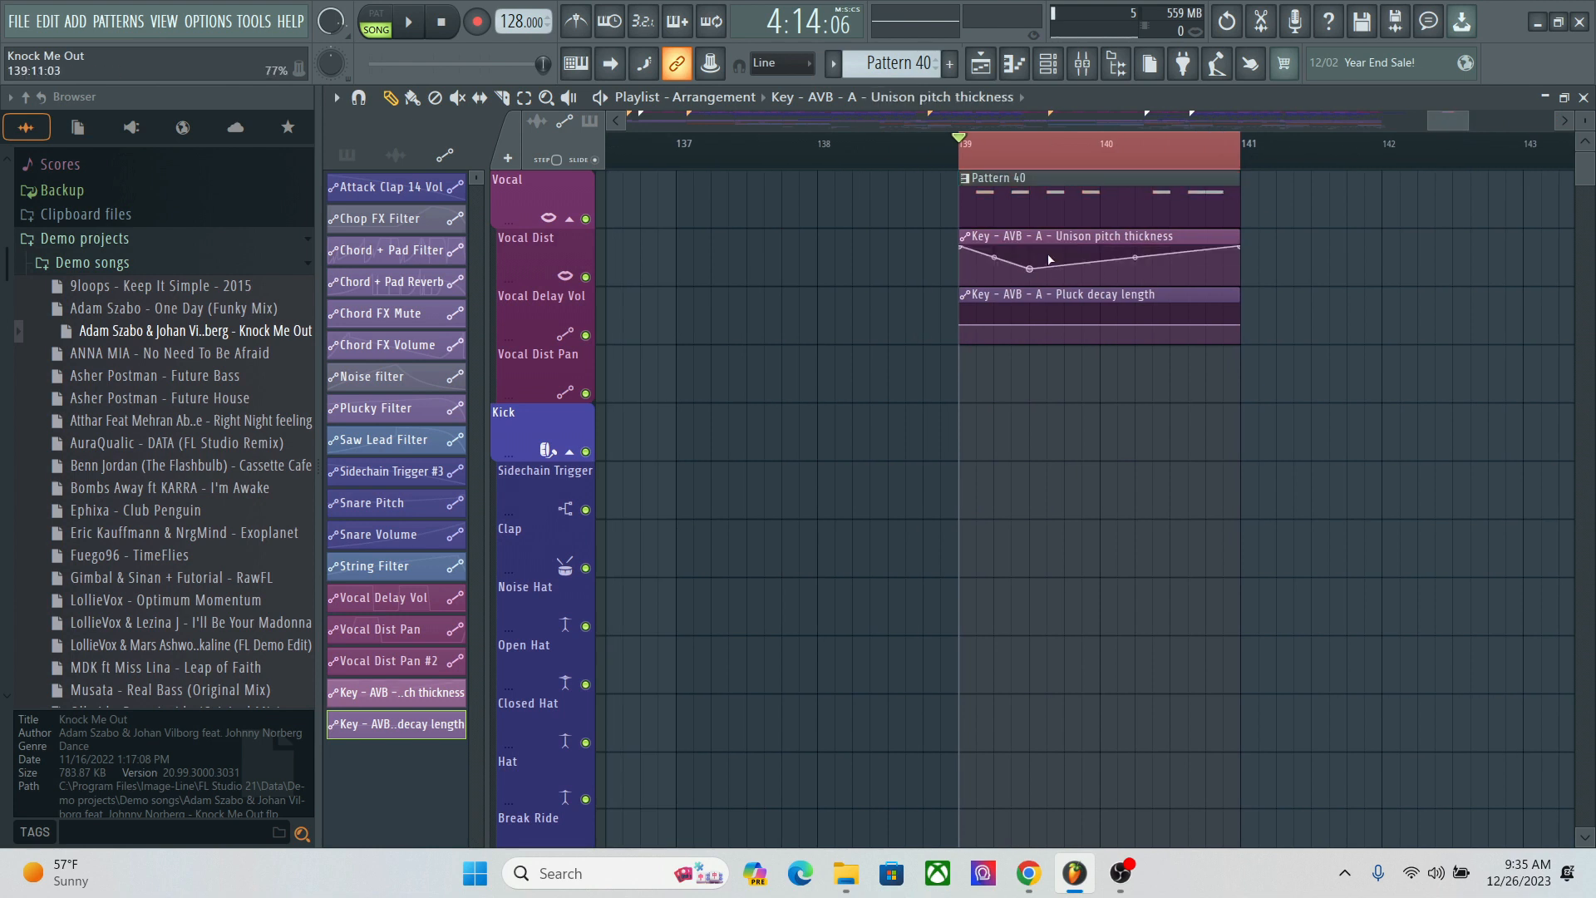
pyautogui.click(1101, 285)
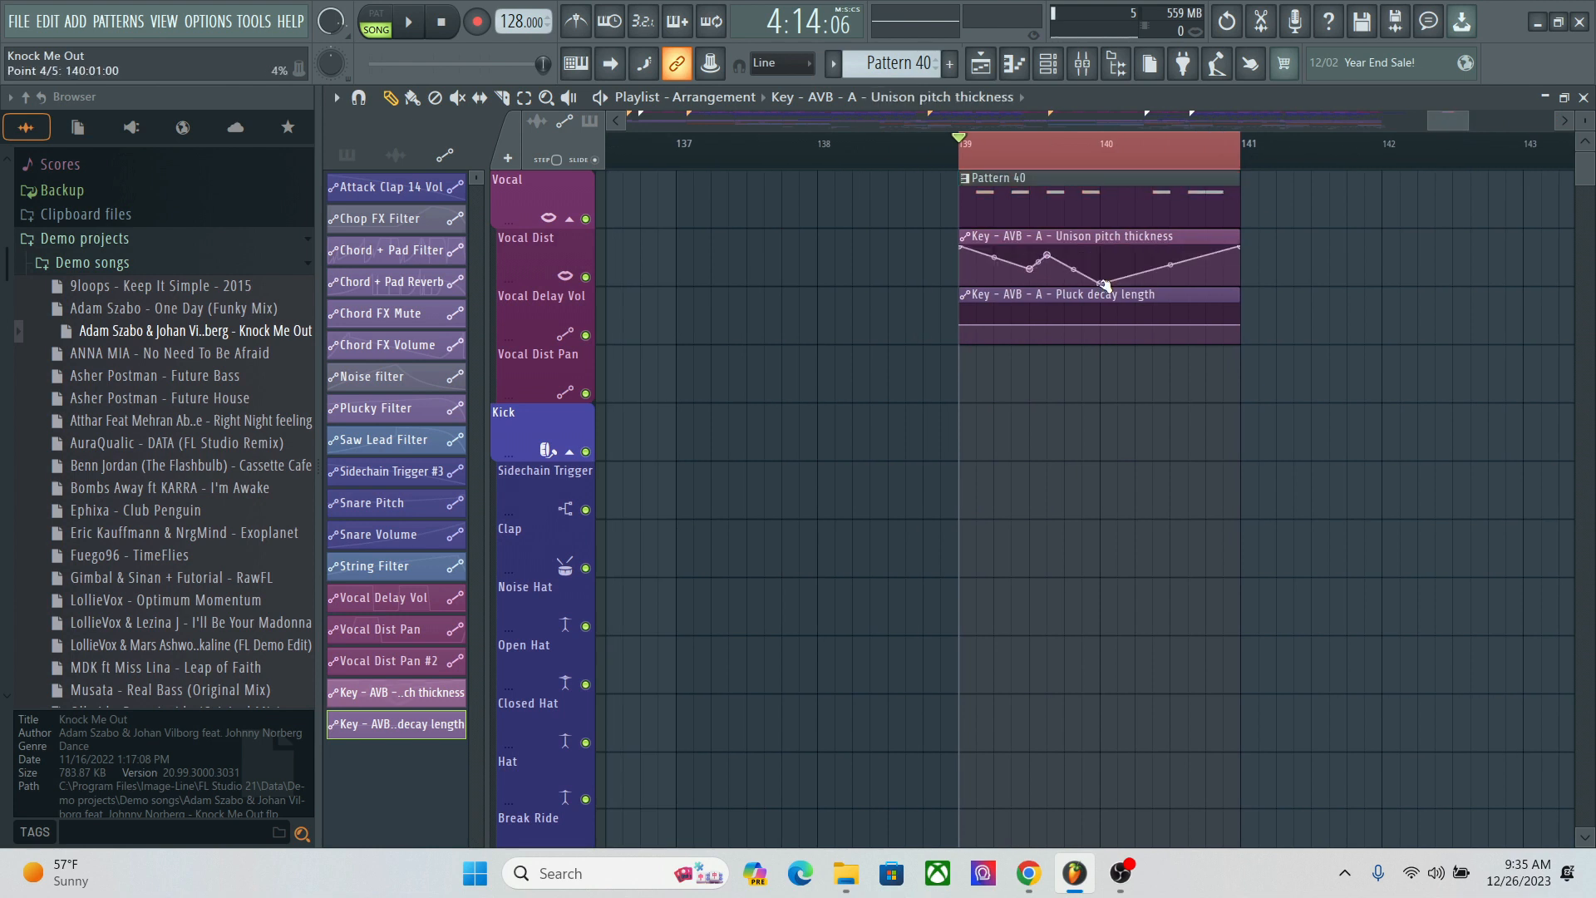
pyautogui.click(1152, 250)
# Step: Shape the Pluck decay length automation with points for an early rise, a dip to about 12% before bar 140, a peak and a late drop
pyautogui.click(1029, 321)
pyautogui.click(1031, 314)
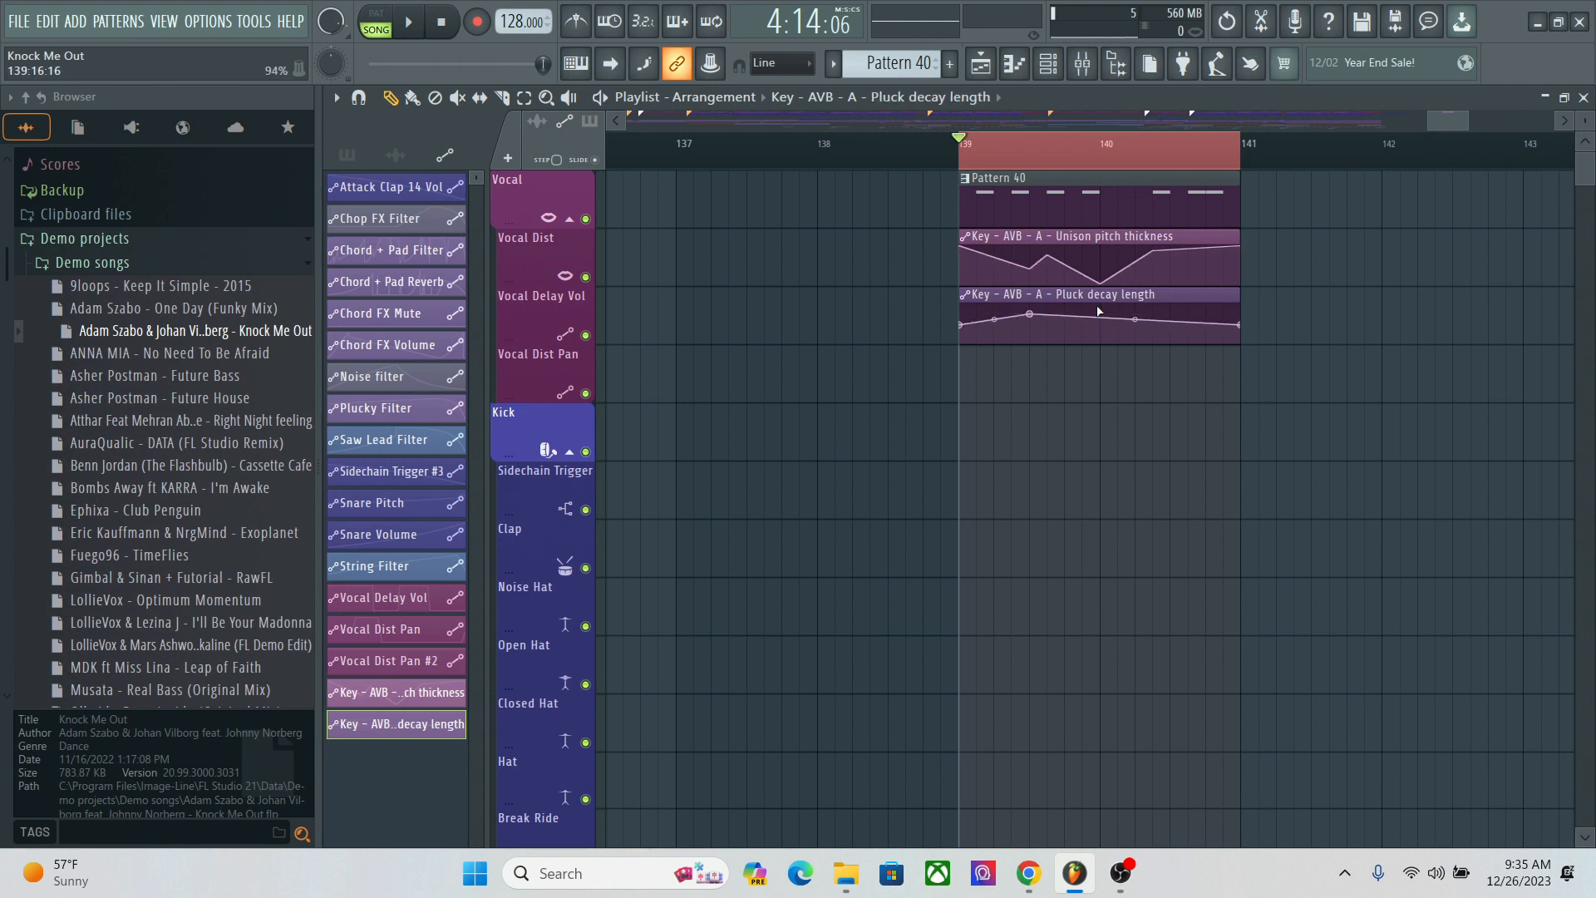
pyautogui.click(1083, 330)
pyautogui.moveTo(1083, 329); pyautogui.dragTo(1082, 338)
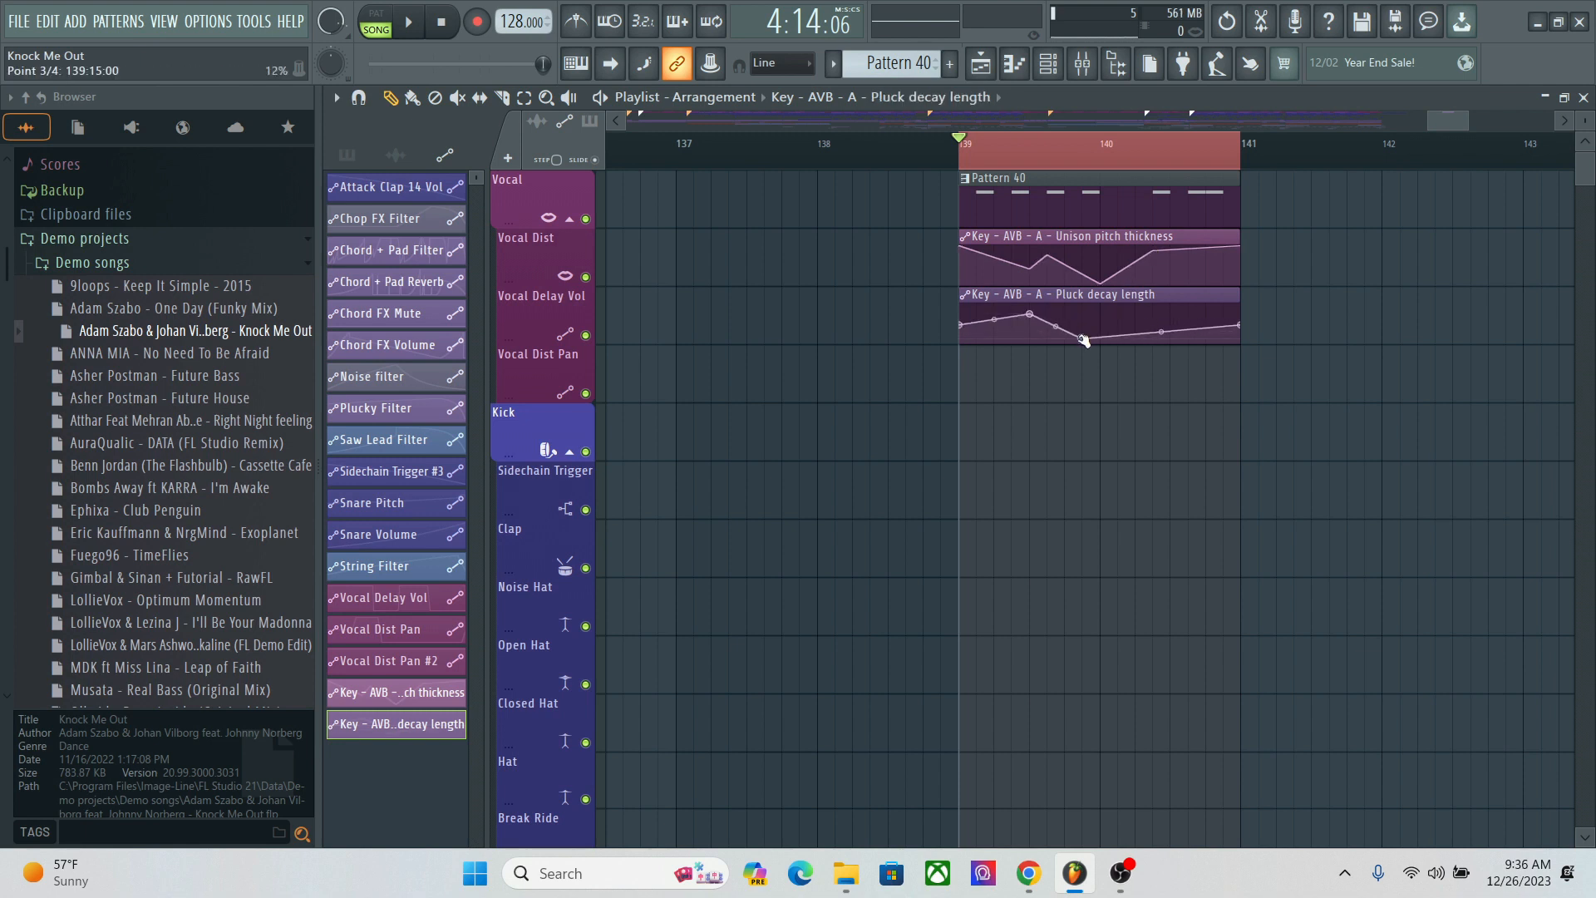
pyautogui.click(1093, 315)
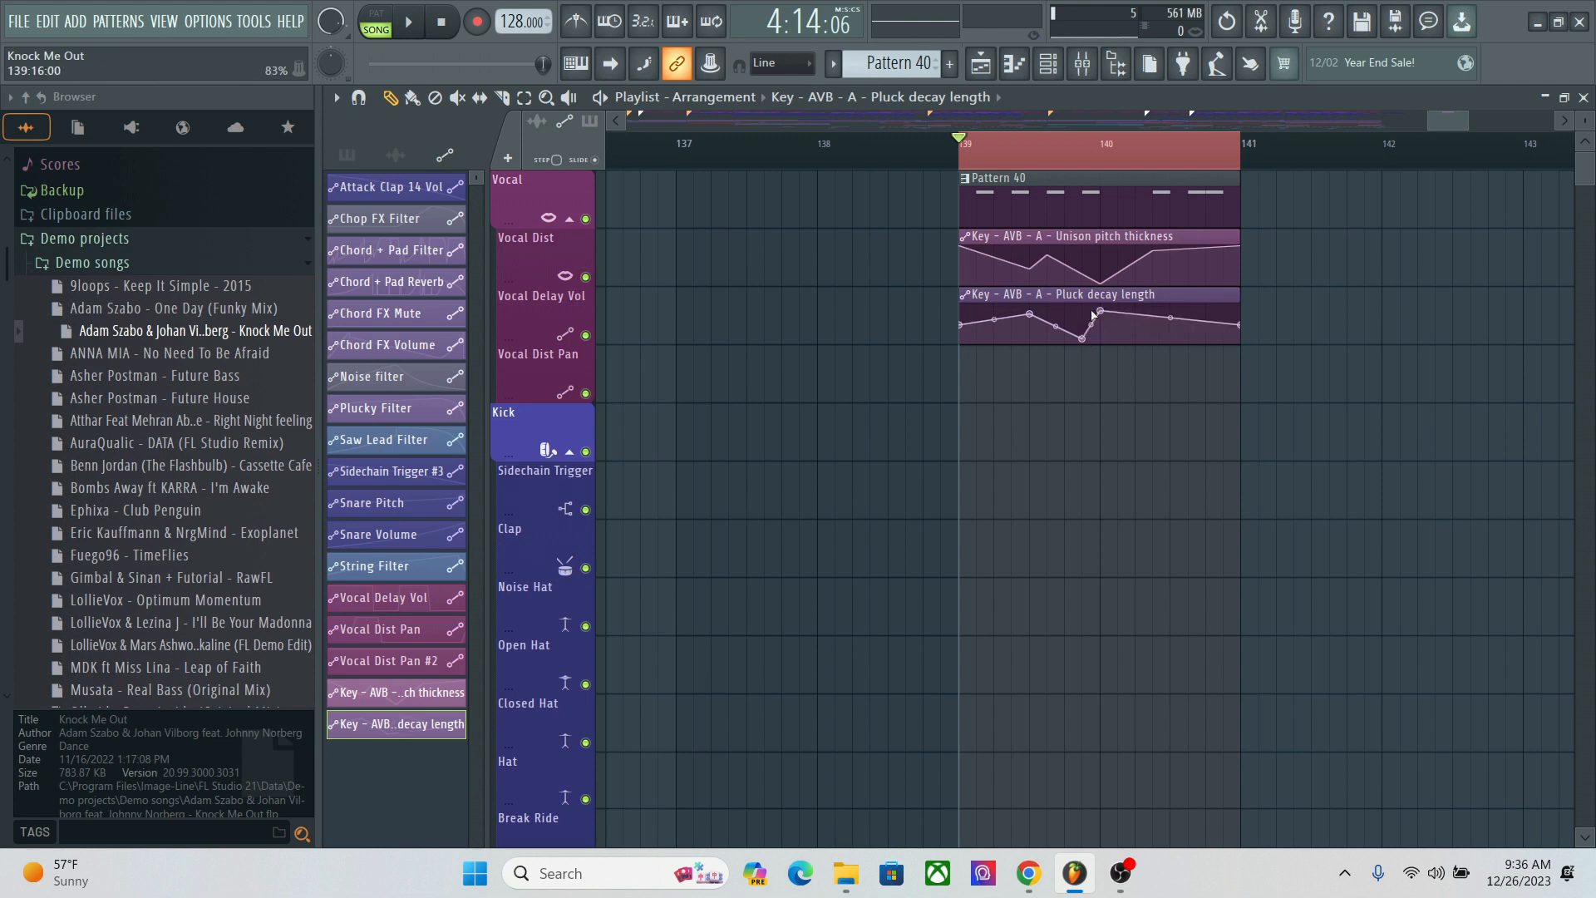
pyautogui.click(1206, 332)
pyautogui.moveTo(1206, 332); pyautogui.dragTo(1205, 343)
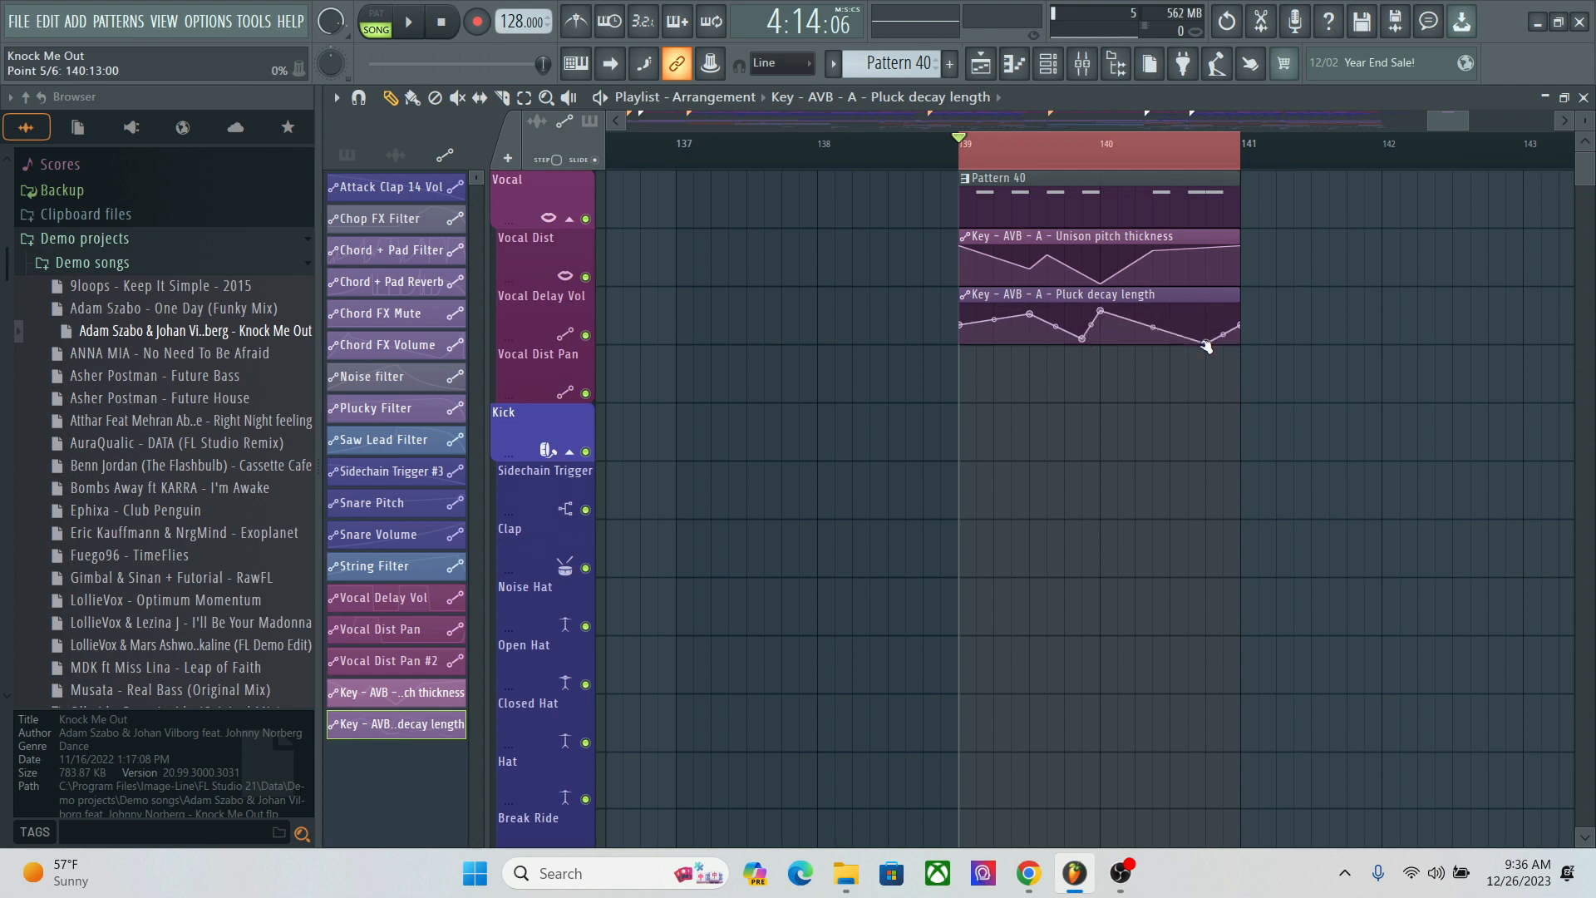
# Step: Show all channels in the channel rack, down to the Key - AVB channel and its two automation channels
pyautogui.click(1049, 67)
pyautogui.click(467, 100)
pyautogui.click(466, 128)
pyautogui.moveTo(821, 166); pyautogui.dragTo(828, 736)
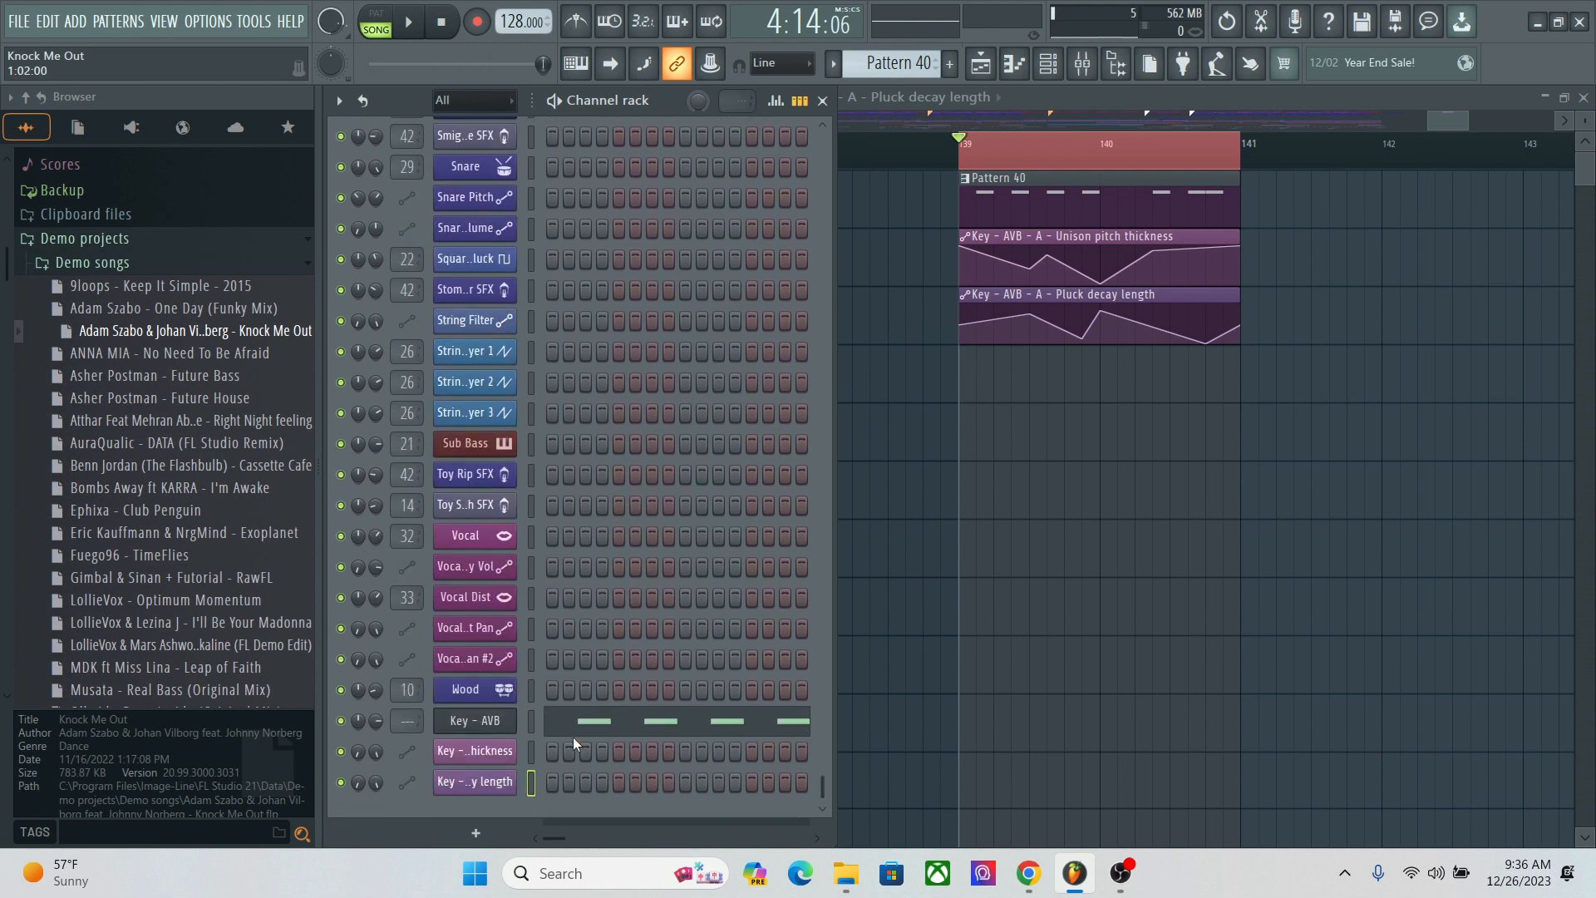
# Step: Detach the Key - AVB Harmor window, set it beside the automation clips to play the automated section, and close it
pyautogui.click(487, 715)
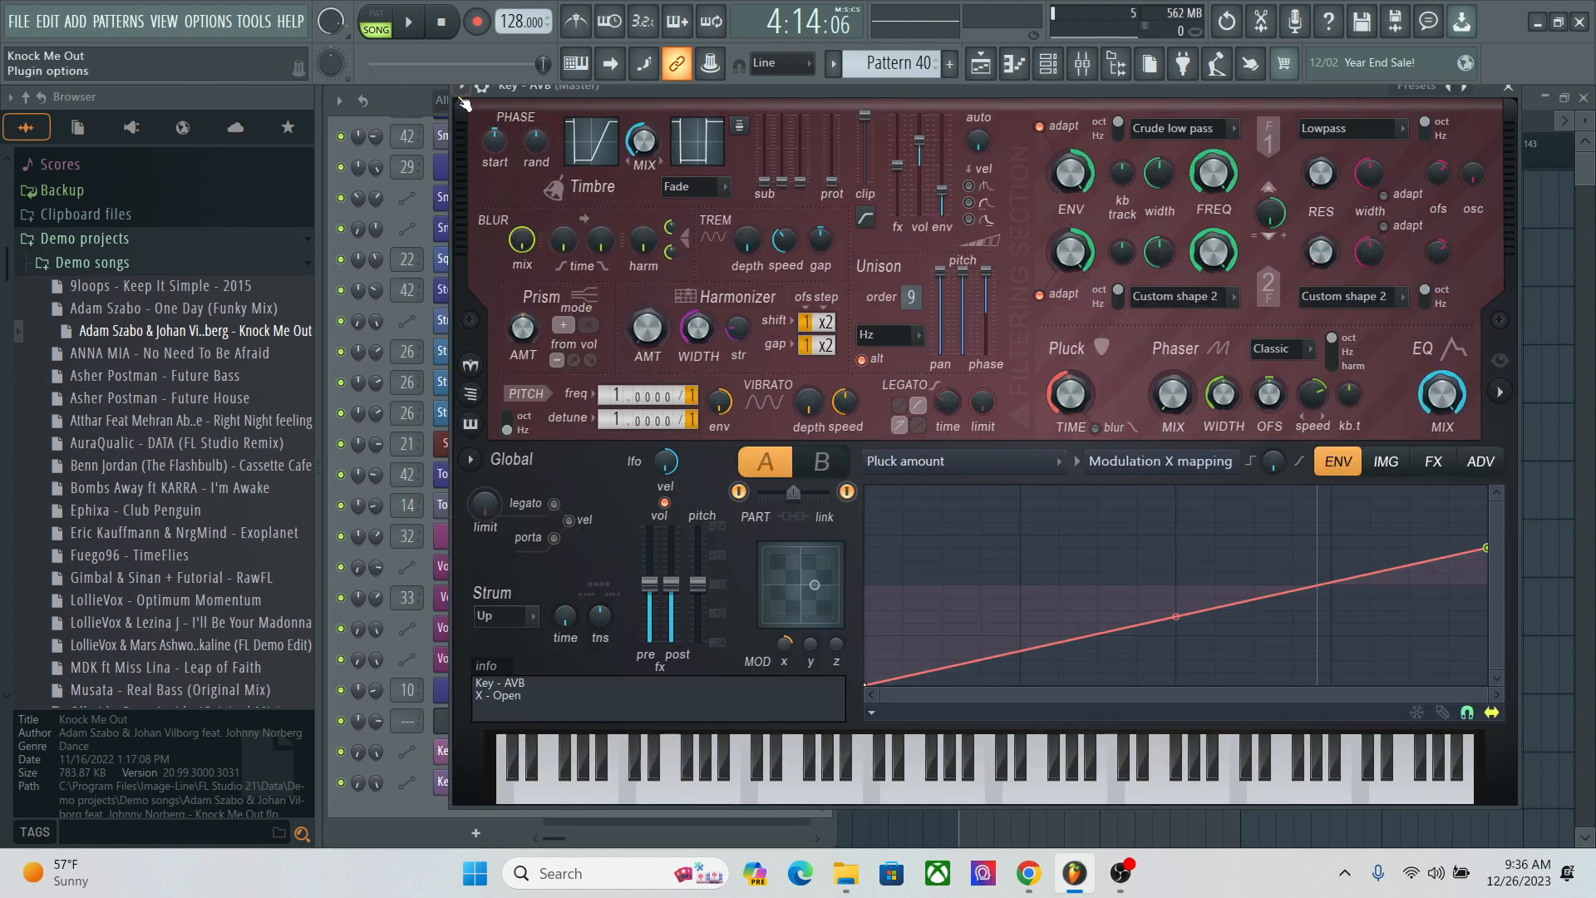
pyautogui.click(462, 87)
pyautogui.click(501, 480)
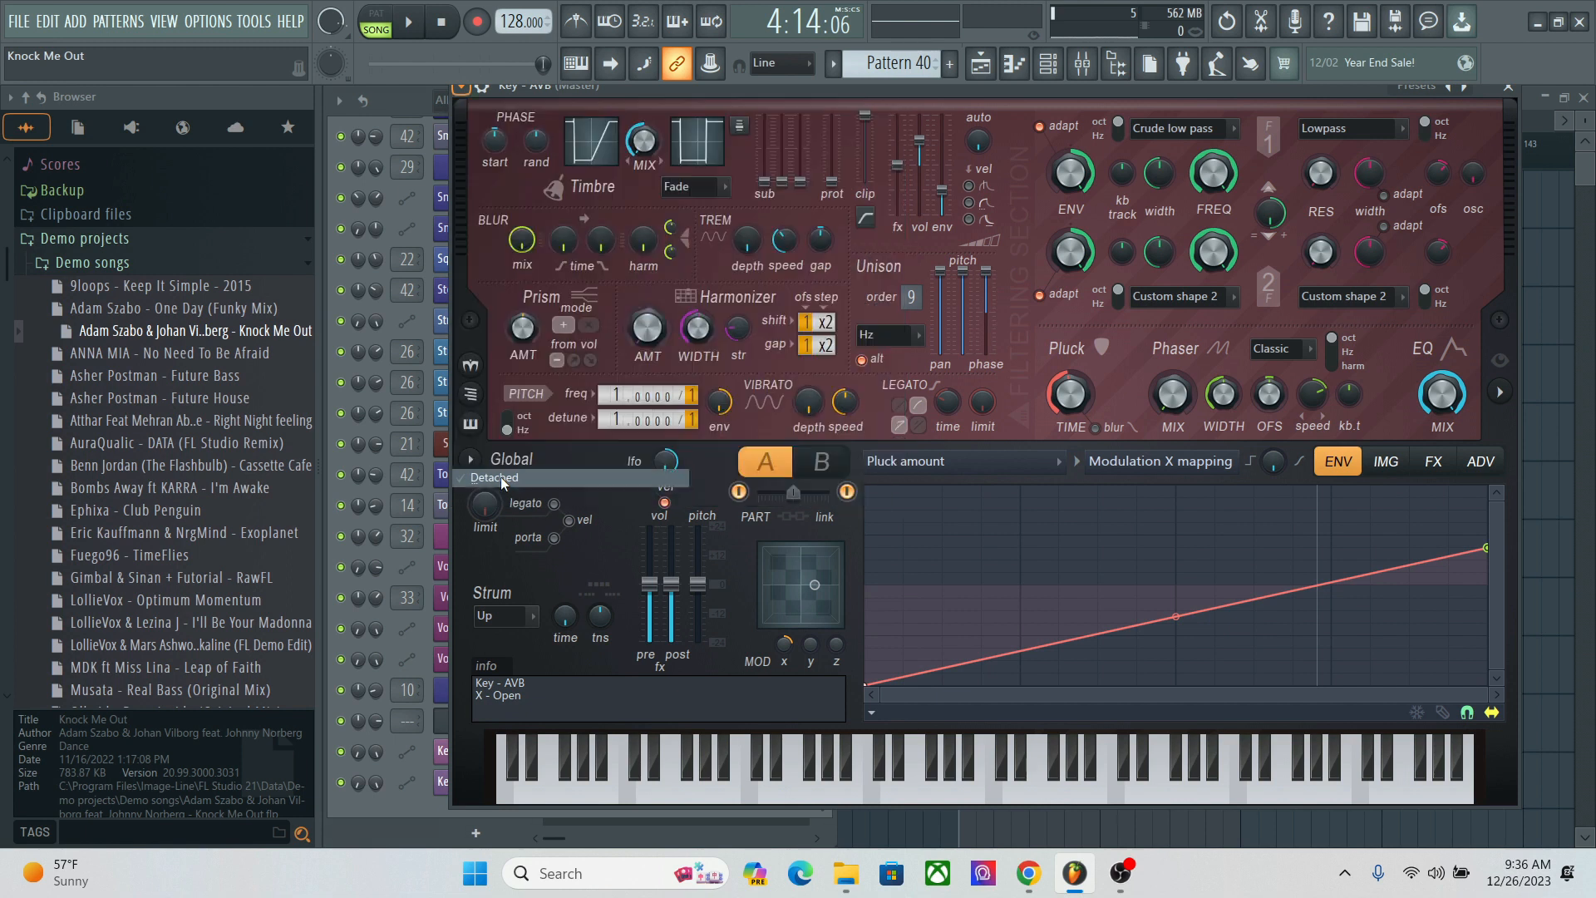
pyautogui.moveTo(835, 90); pyautogui.dragTo(261, 77)
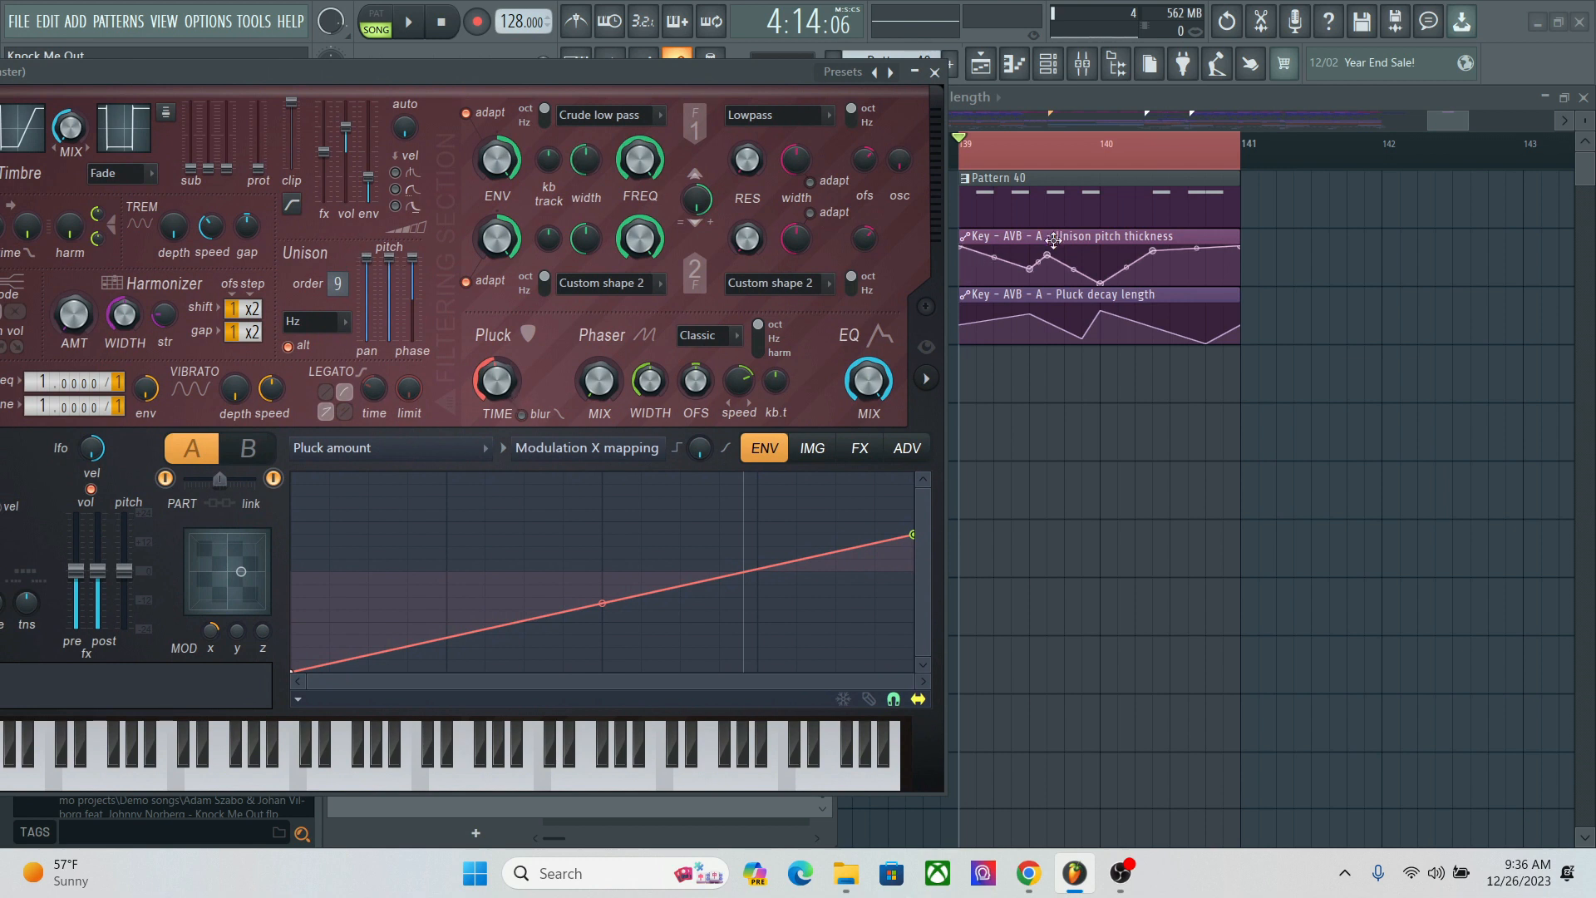
pyautogui.click(410, 25)
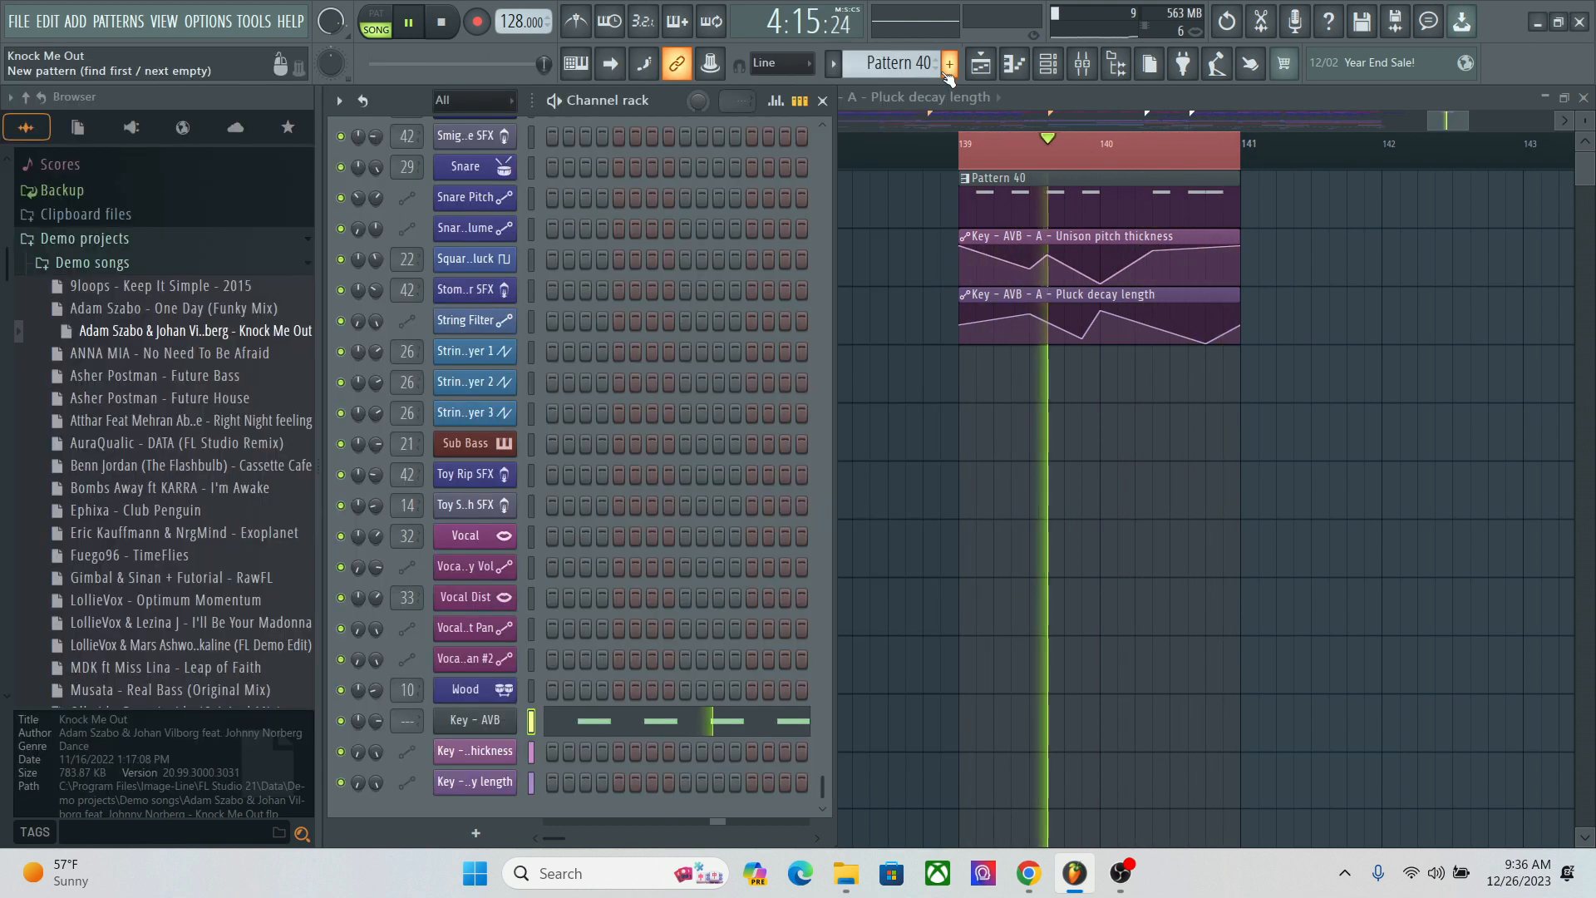
pyautogui.click(935, 74)
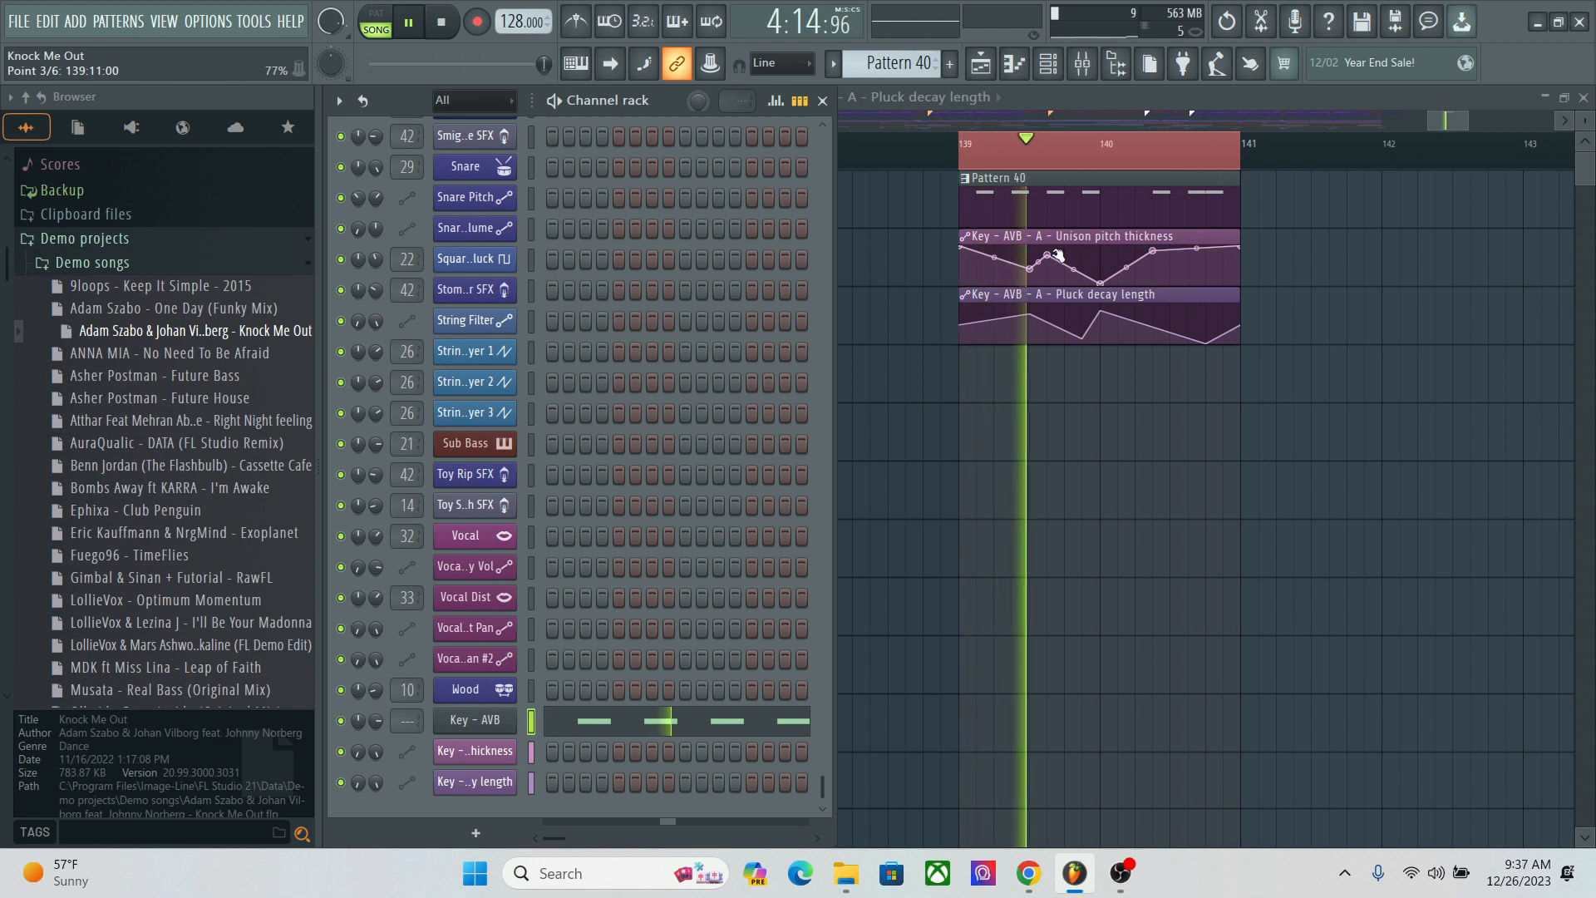
# Step: Maximize the playlist and stop playback, and bring up the Key - AVB notes in the piano roll
pyautogui.doubleClick(1049, 93)
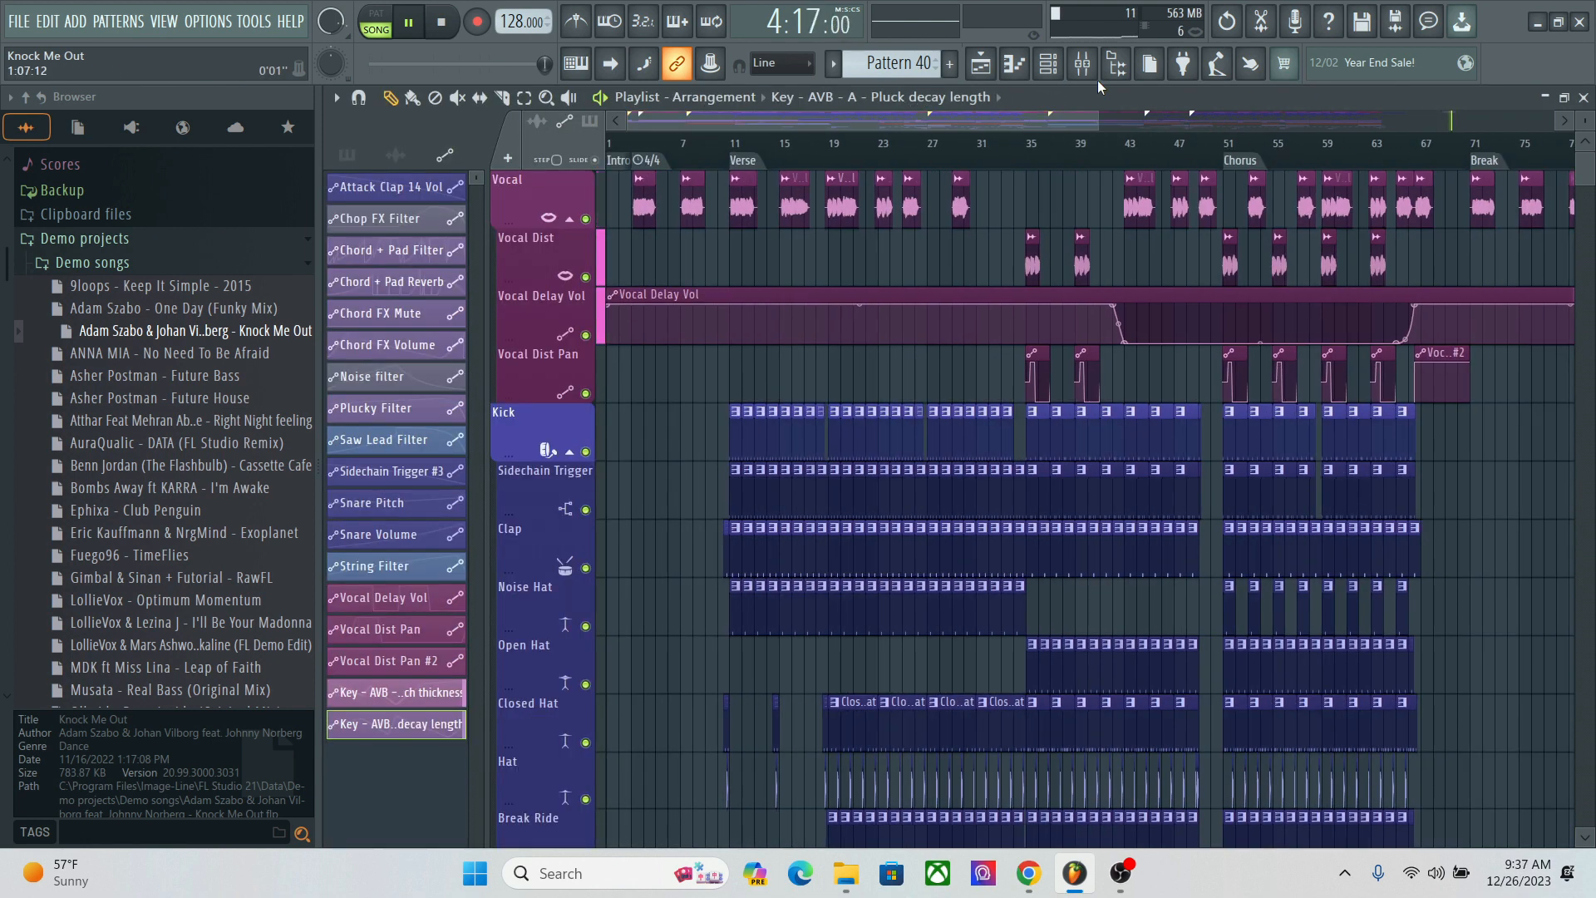
pyautogui.press('space')
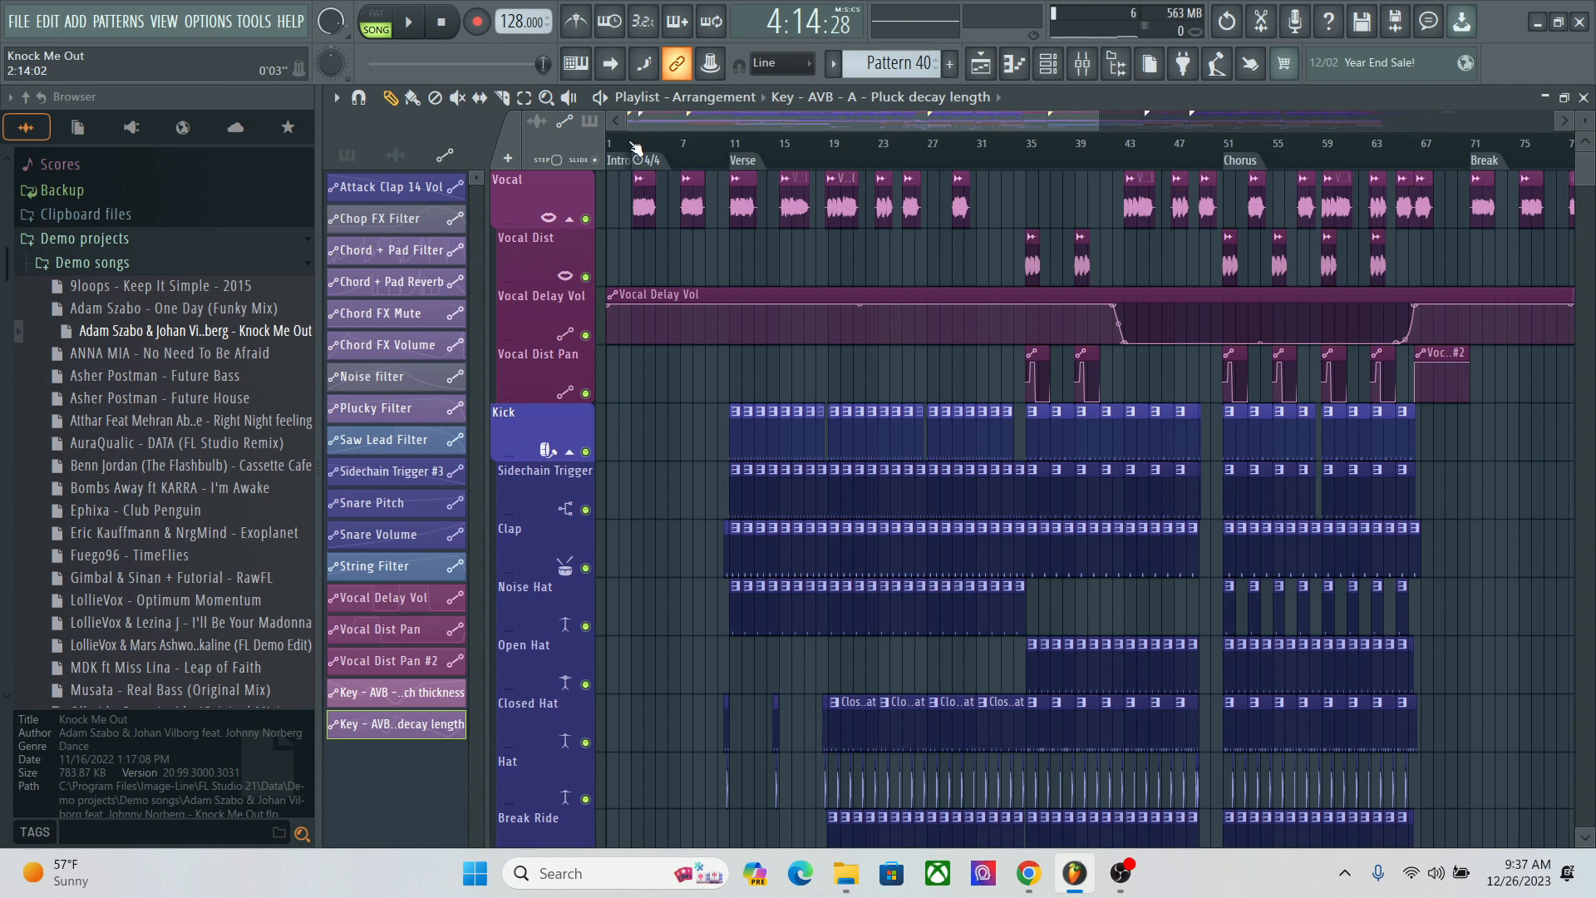
pyautogui.click(1010, 73)
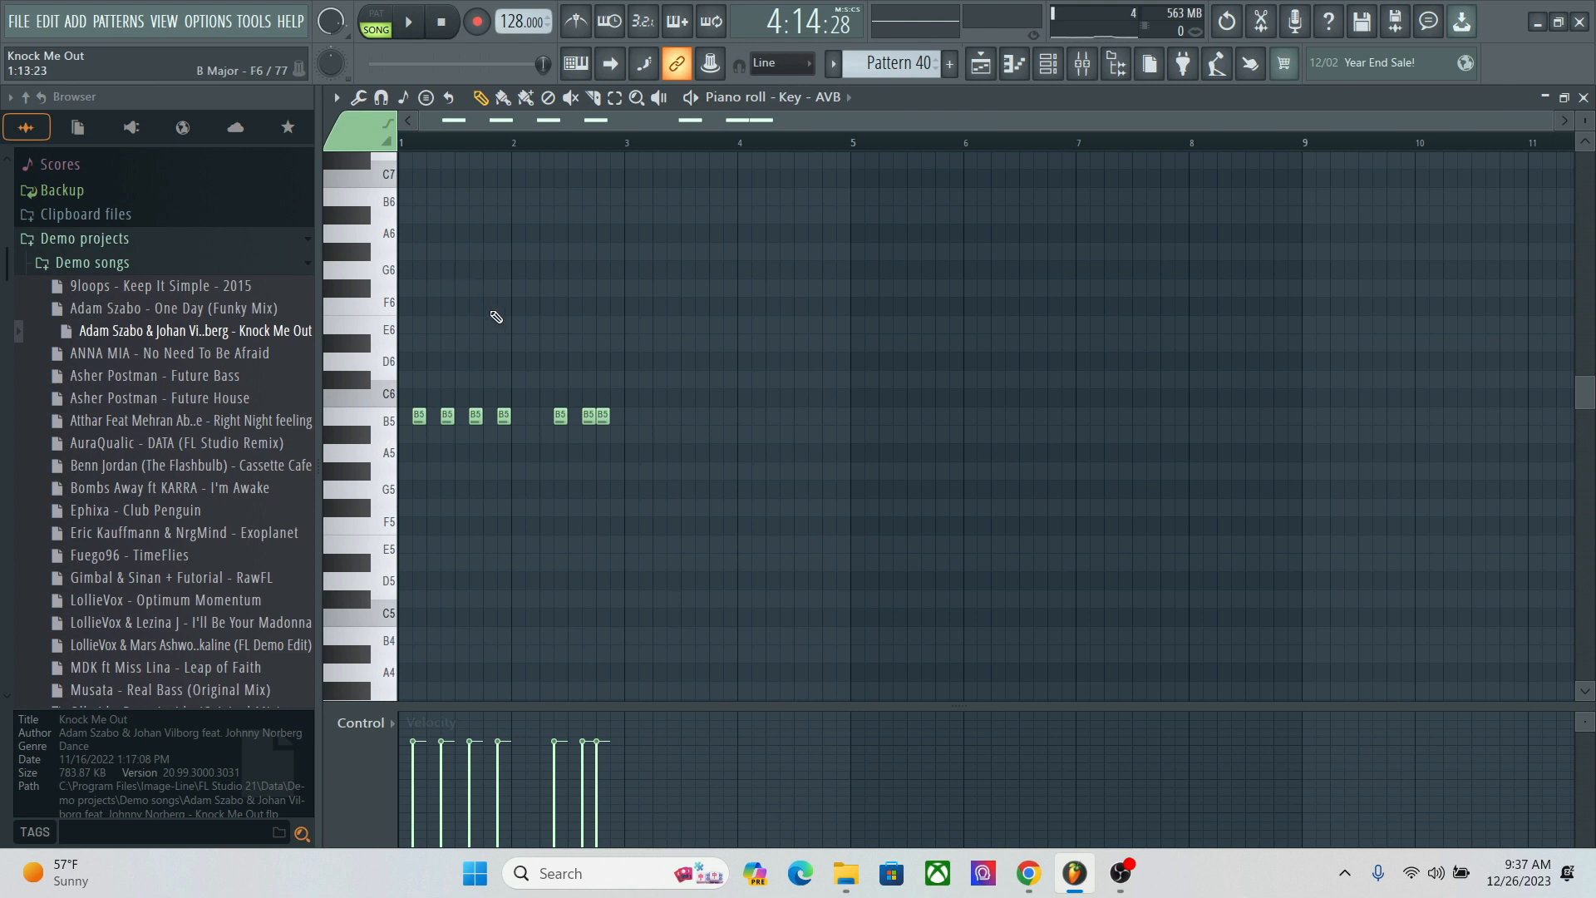
# Step: Examine the effect slots of the drum tracks in the mixer, including Beat All, Attack Clap 14 and Beat Snare
pyautogui.click(1092, 75)
pyautogui.click(852, 261)
pyautogui.click(944, 260)
pyautogui.click(996, 257)
pyautogui.click(1038, 254)
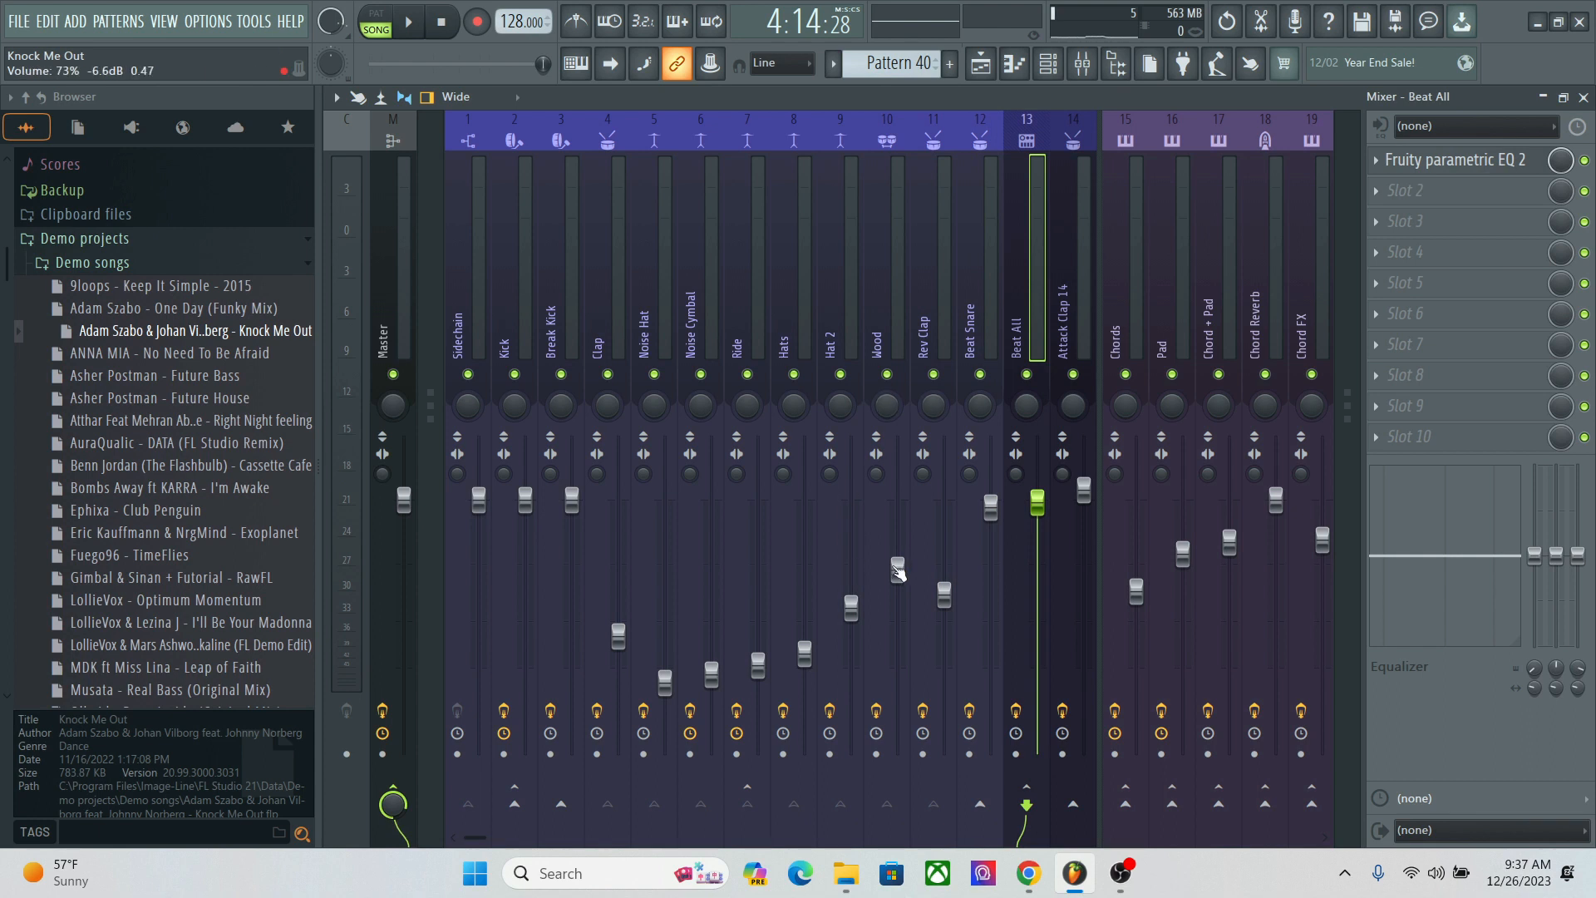
pyautogui.click(780, 294)
pyautogui.click(908, 286)
pyautogui.click(996, 281)
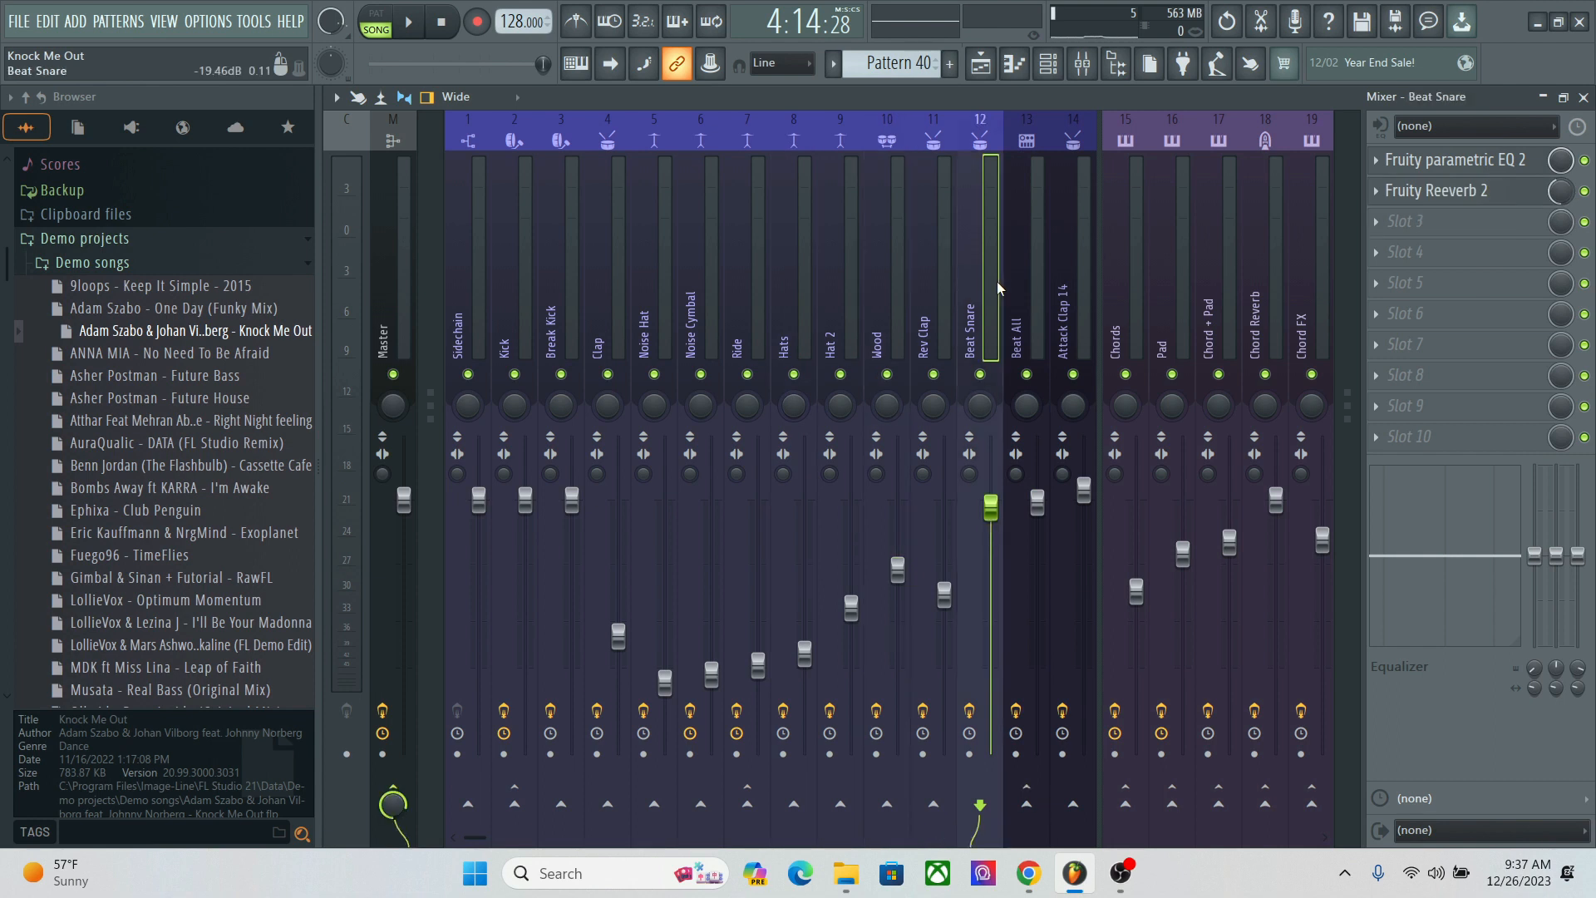
pyautogui.click(1056, 279)
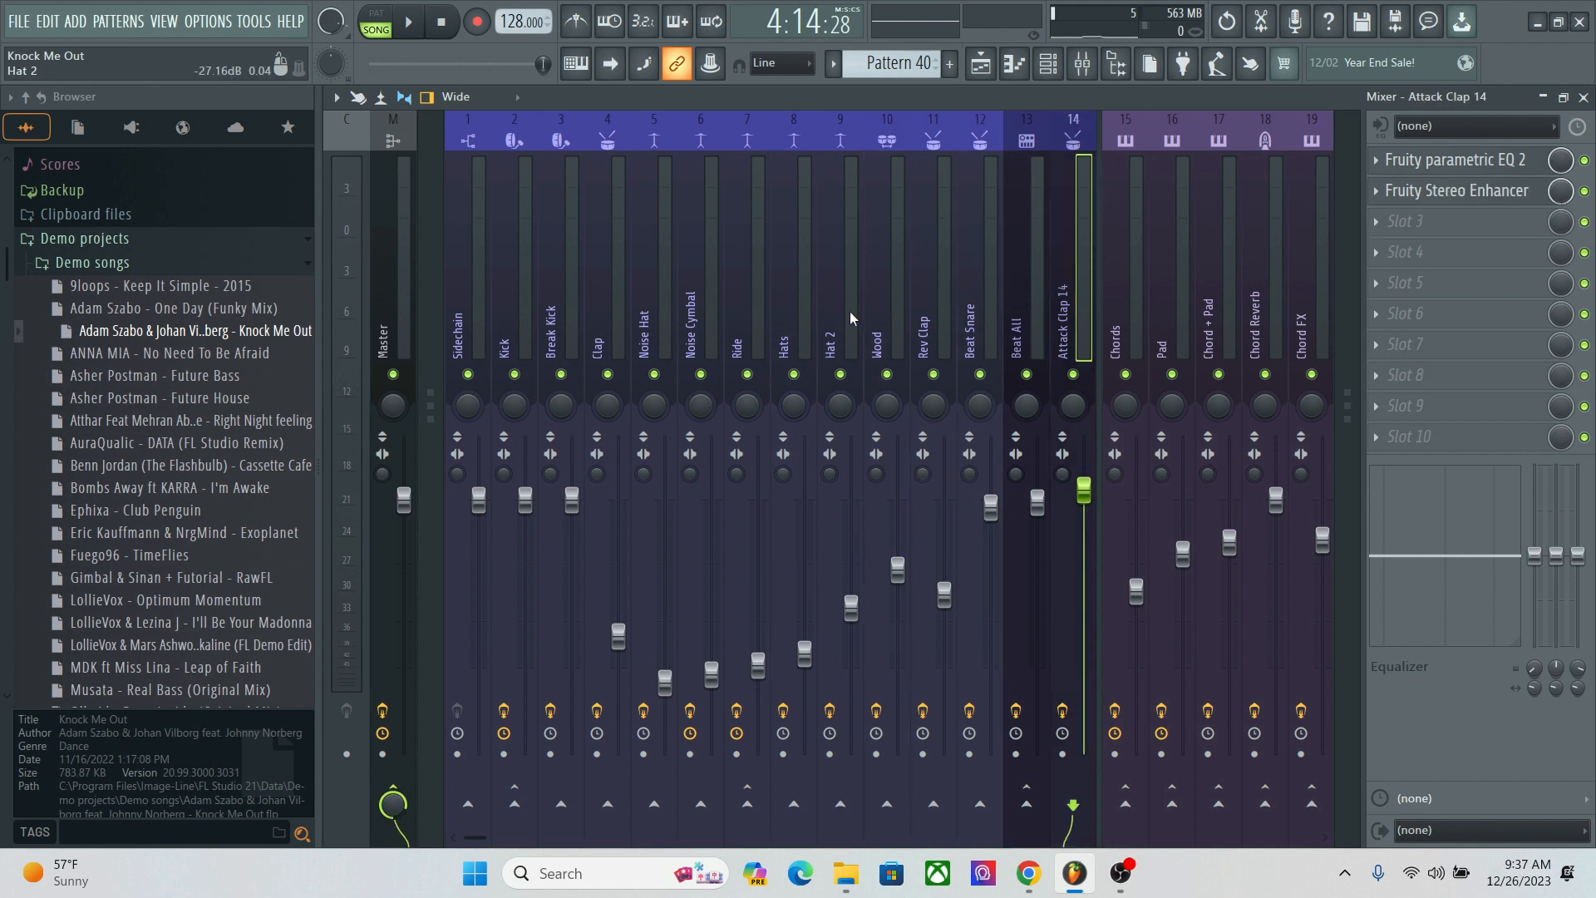
pyautogui.click(773, 290)
pyautogui.click(980, 231)
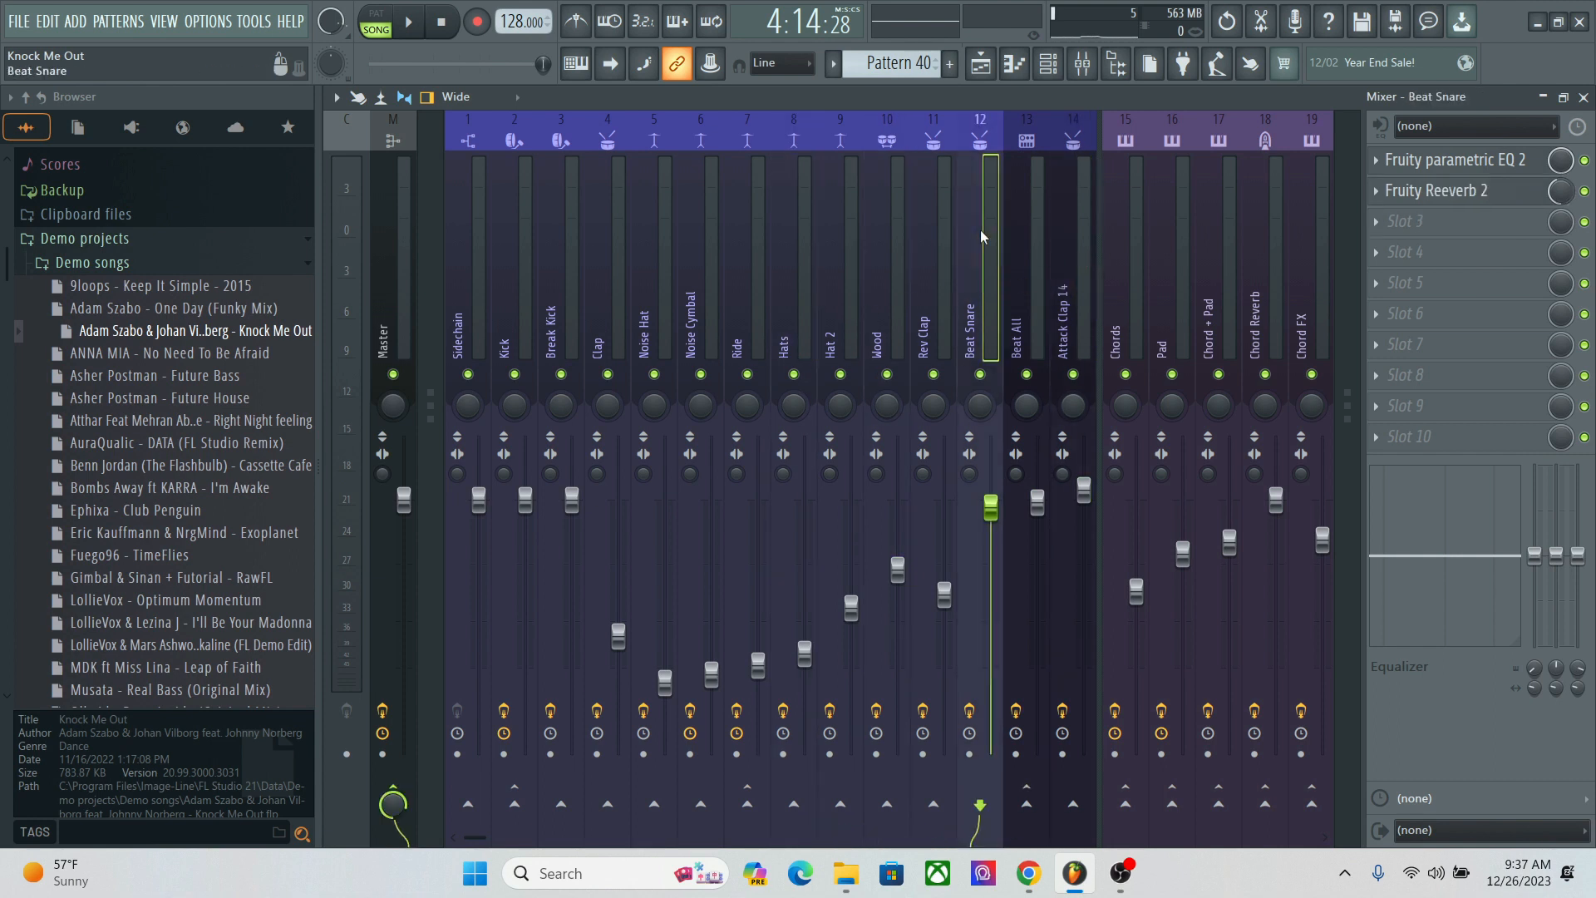
# Step: View the Fruity parametric EQ 2 and Fruity Reeverb 2 settings on Beat Snare, and select the Noise Hat track
pyautogui.click(1484, 162)
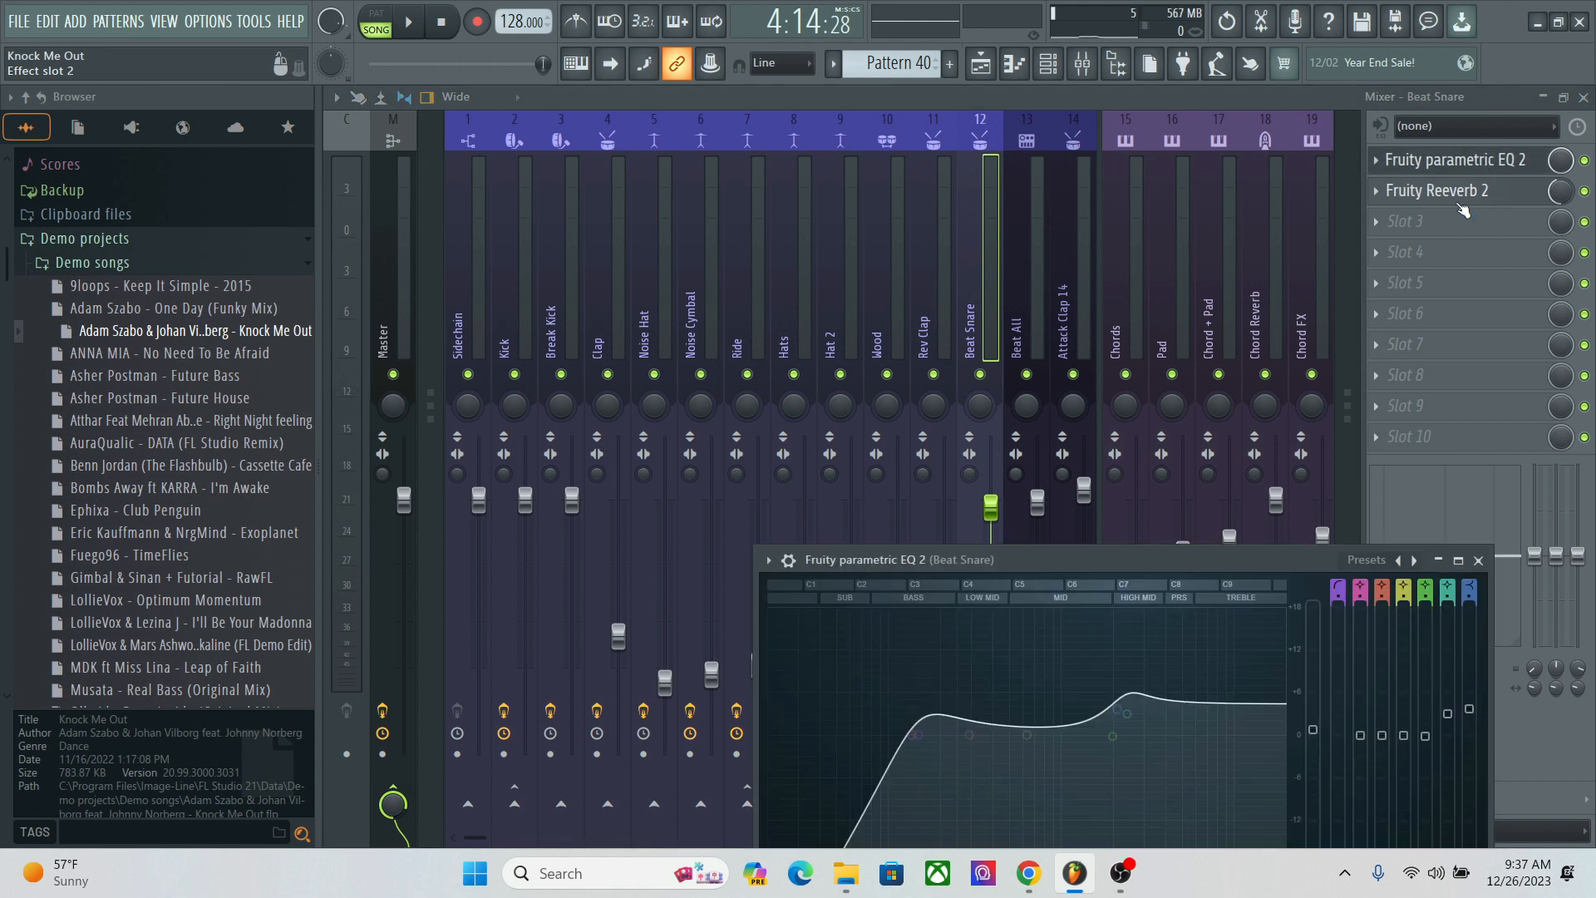
pyautogui.click(1463, 198)
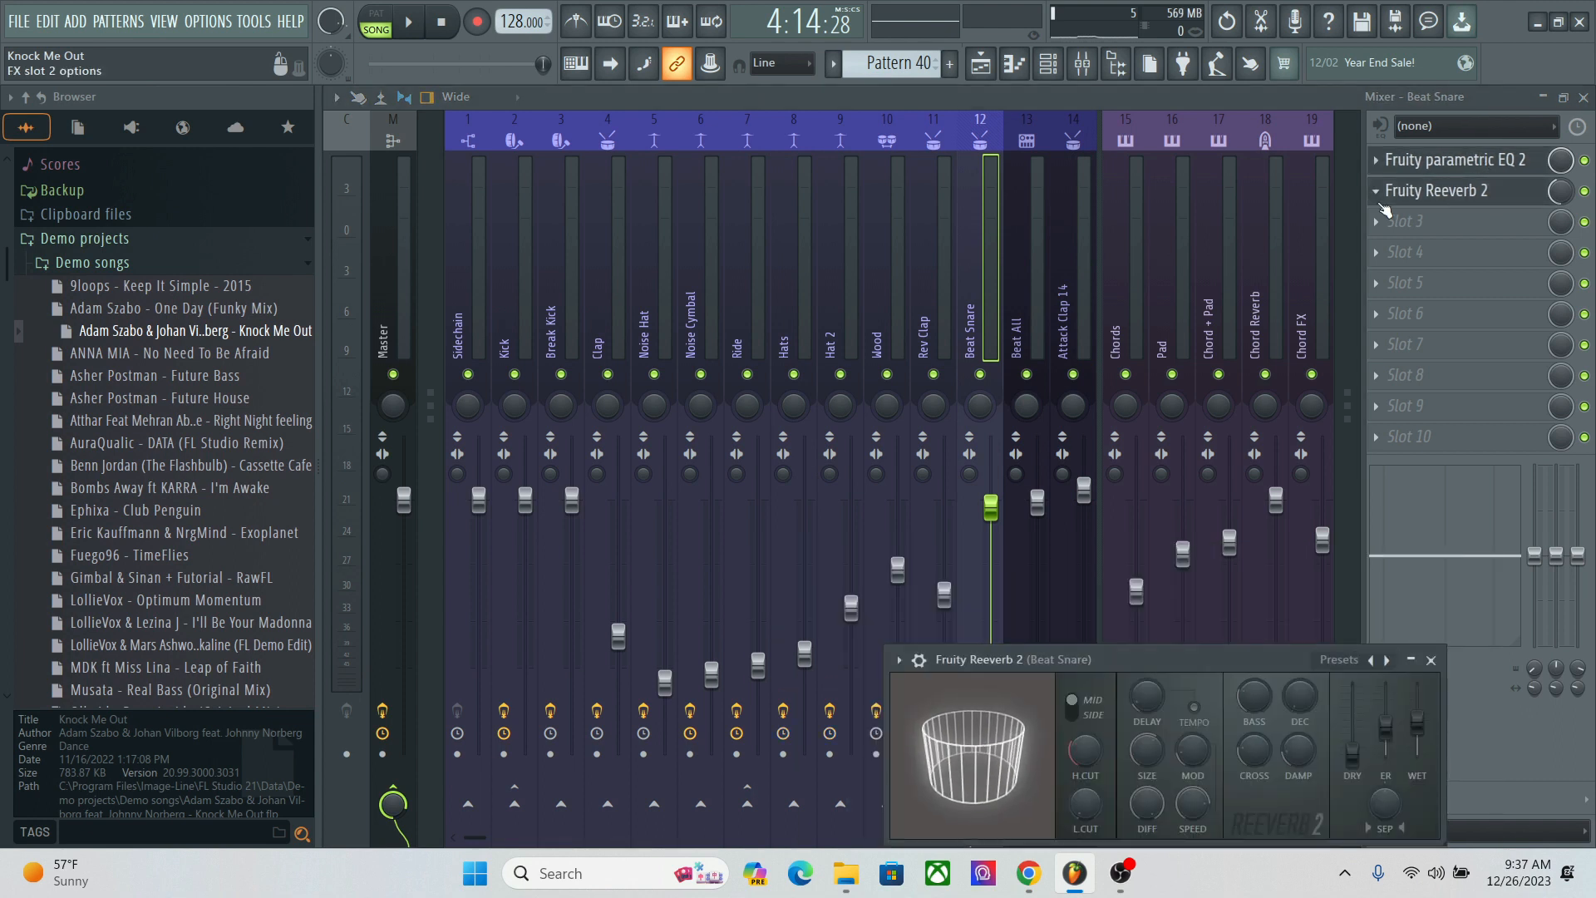
pyautogui.click(661, 272)
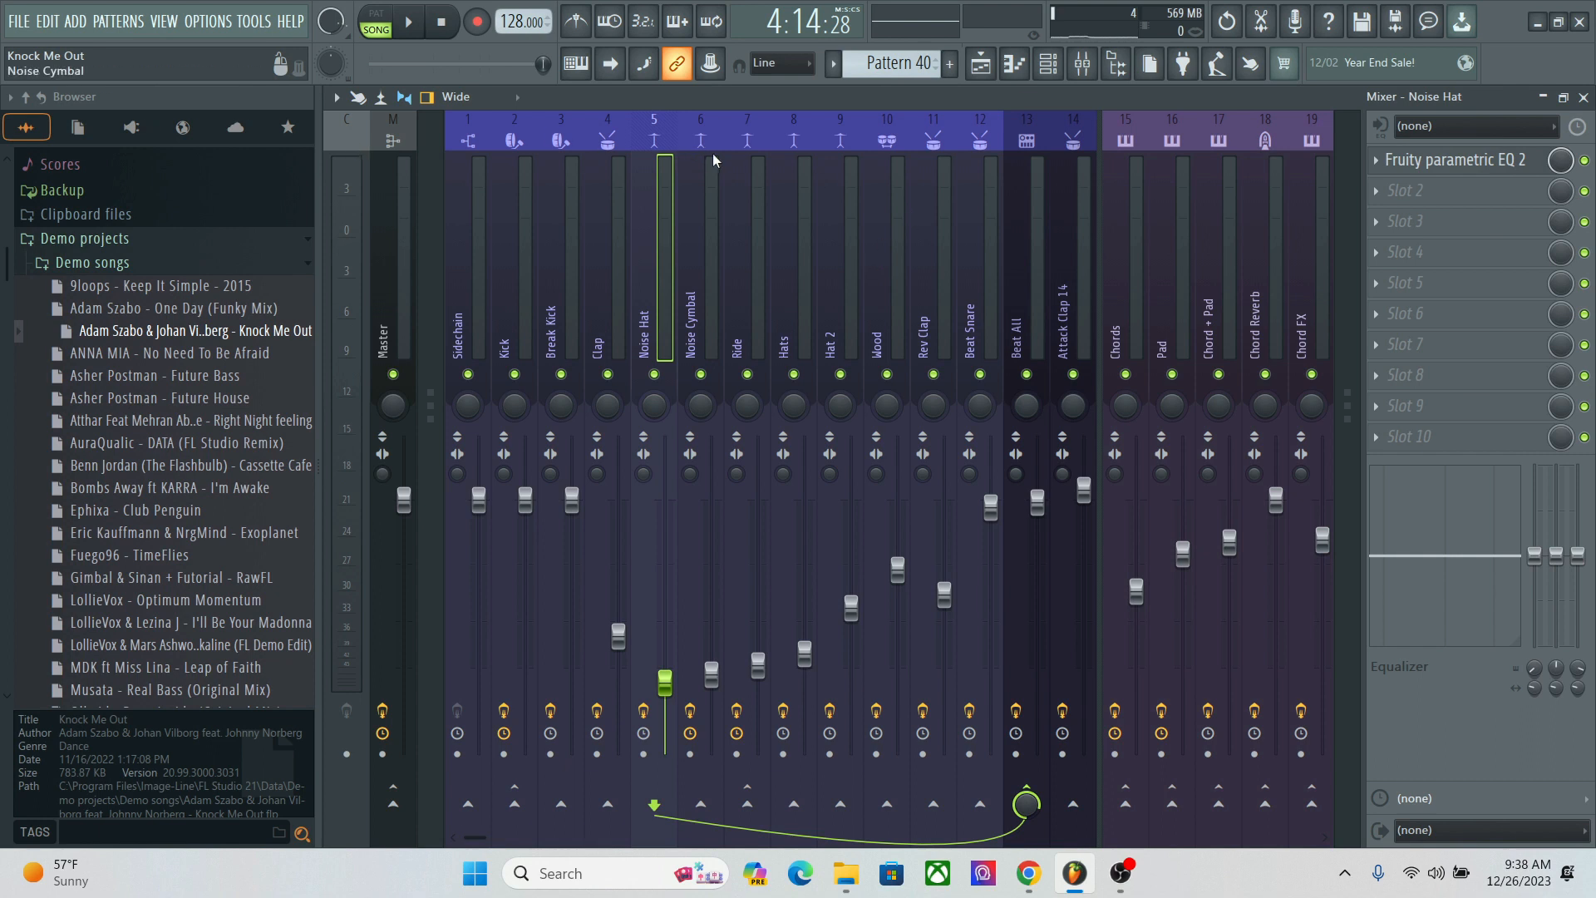
# Step: Look over the arrangement in the playlist, from the vocal and drum tracks to the chords and bass, through the chorus and break
pyautogui.click(982, 64)
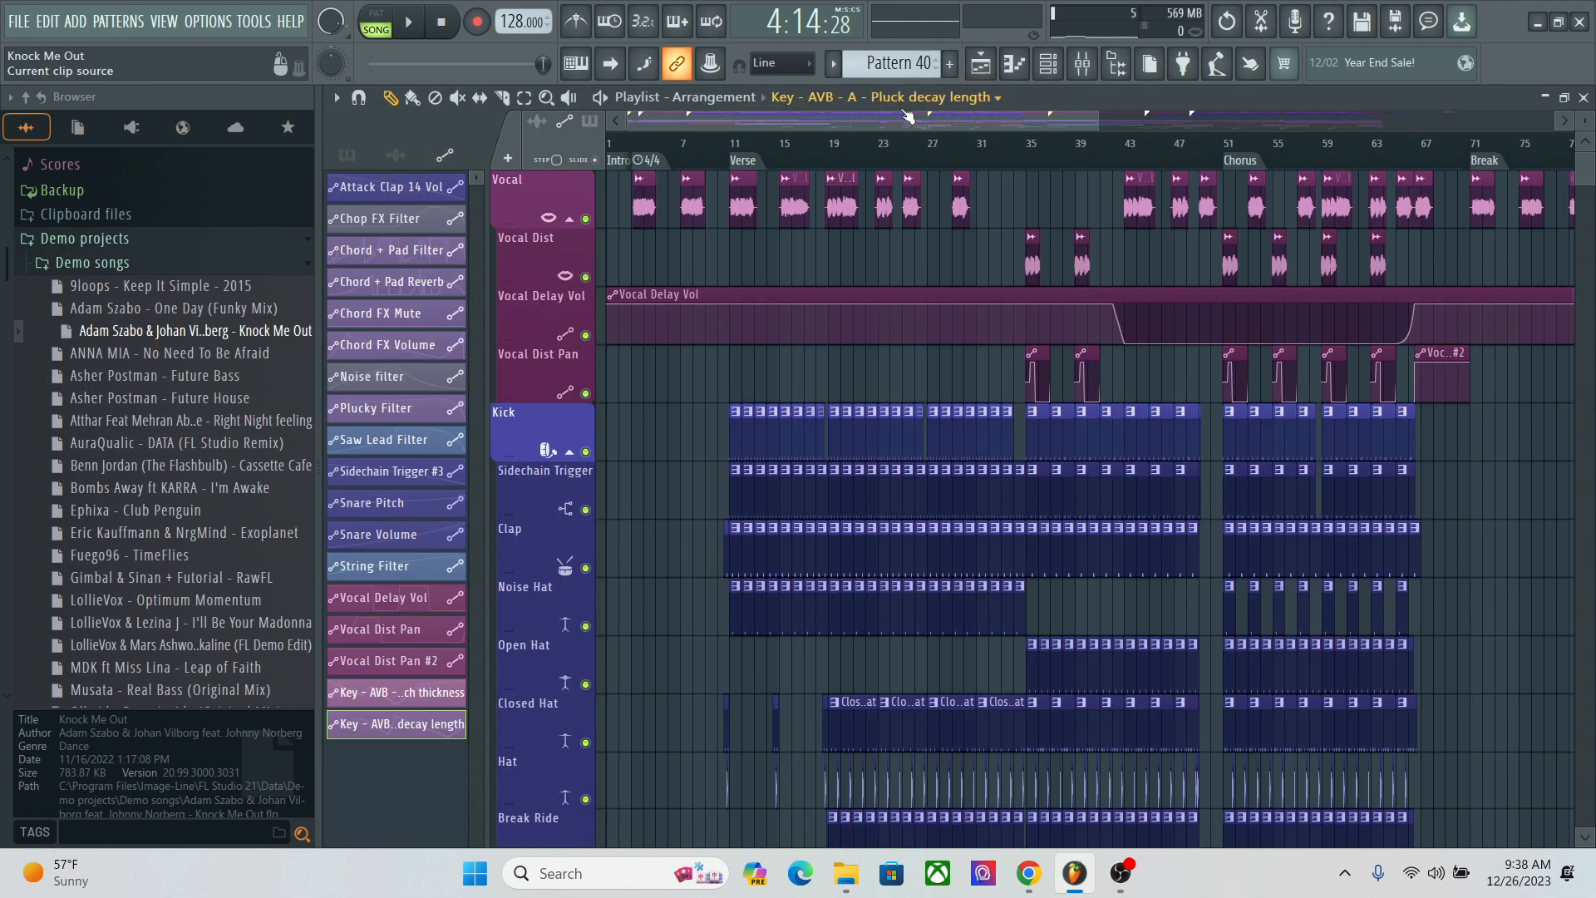
pyautogui.moveTo(894, 118)
pyautogui.mouseDown()
pyautogui.moveTo(921, 128)
pyautogui.moveTo(891, 126)
pyautogui.mouseUp()
pyautogui.moveTo(1585, 159); pyautogui.dragTo(1551, 191)
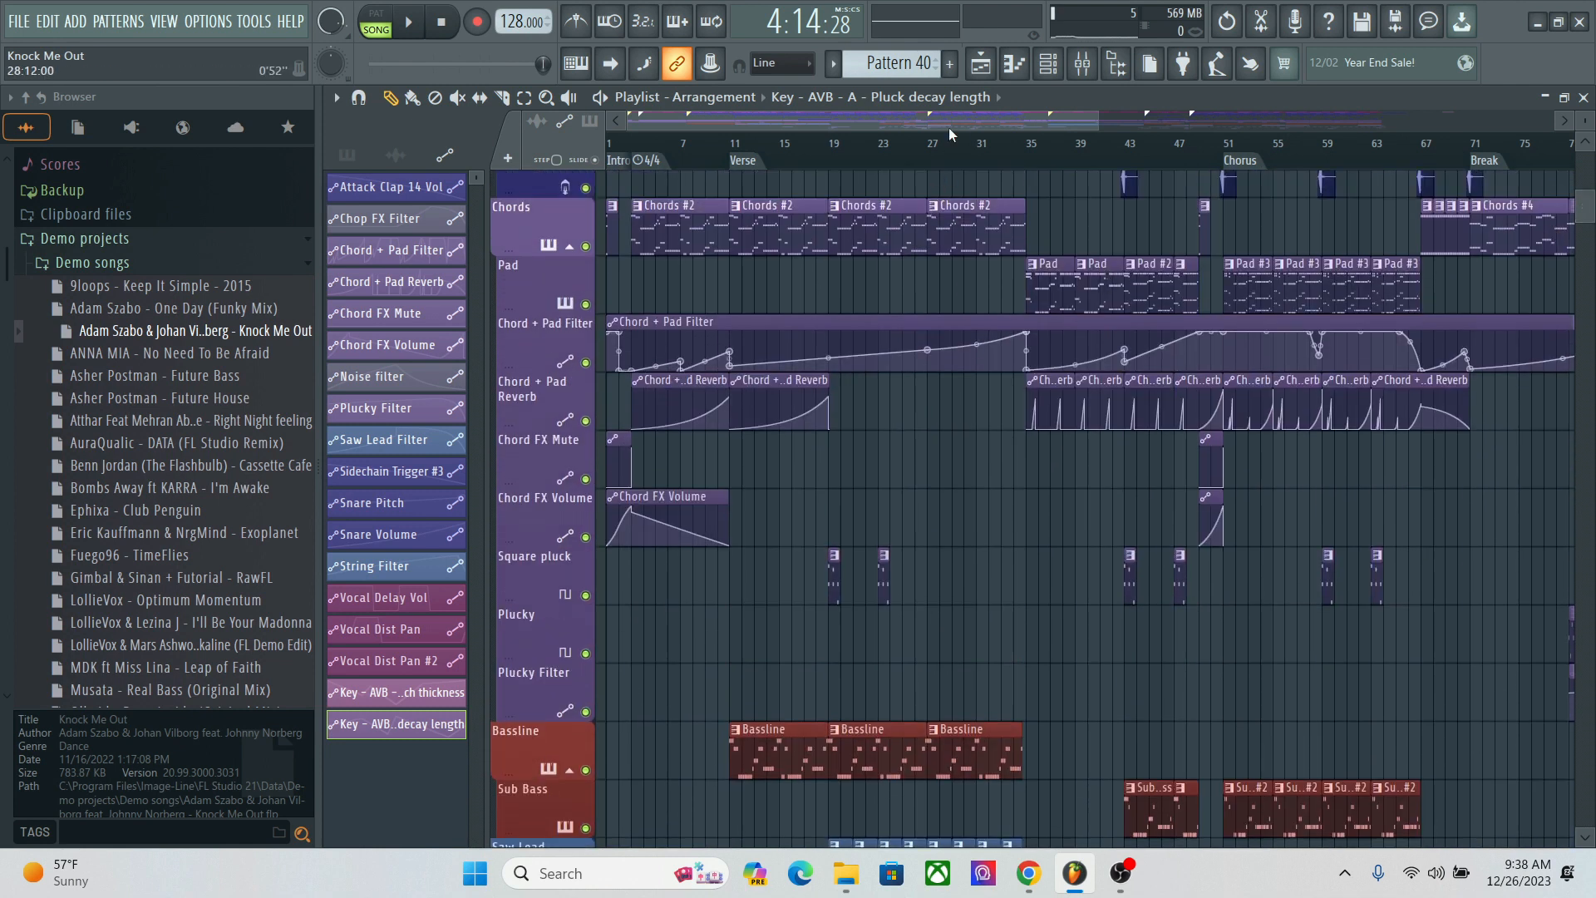
pyautogui.moveTo(950, 113); pyautogui.dragTo(1164, 127)
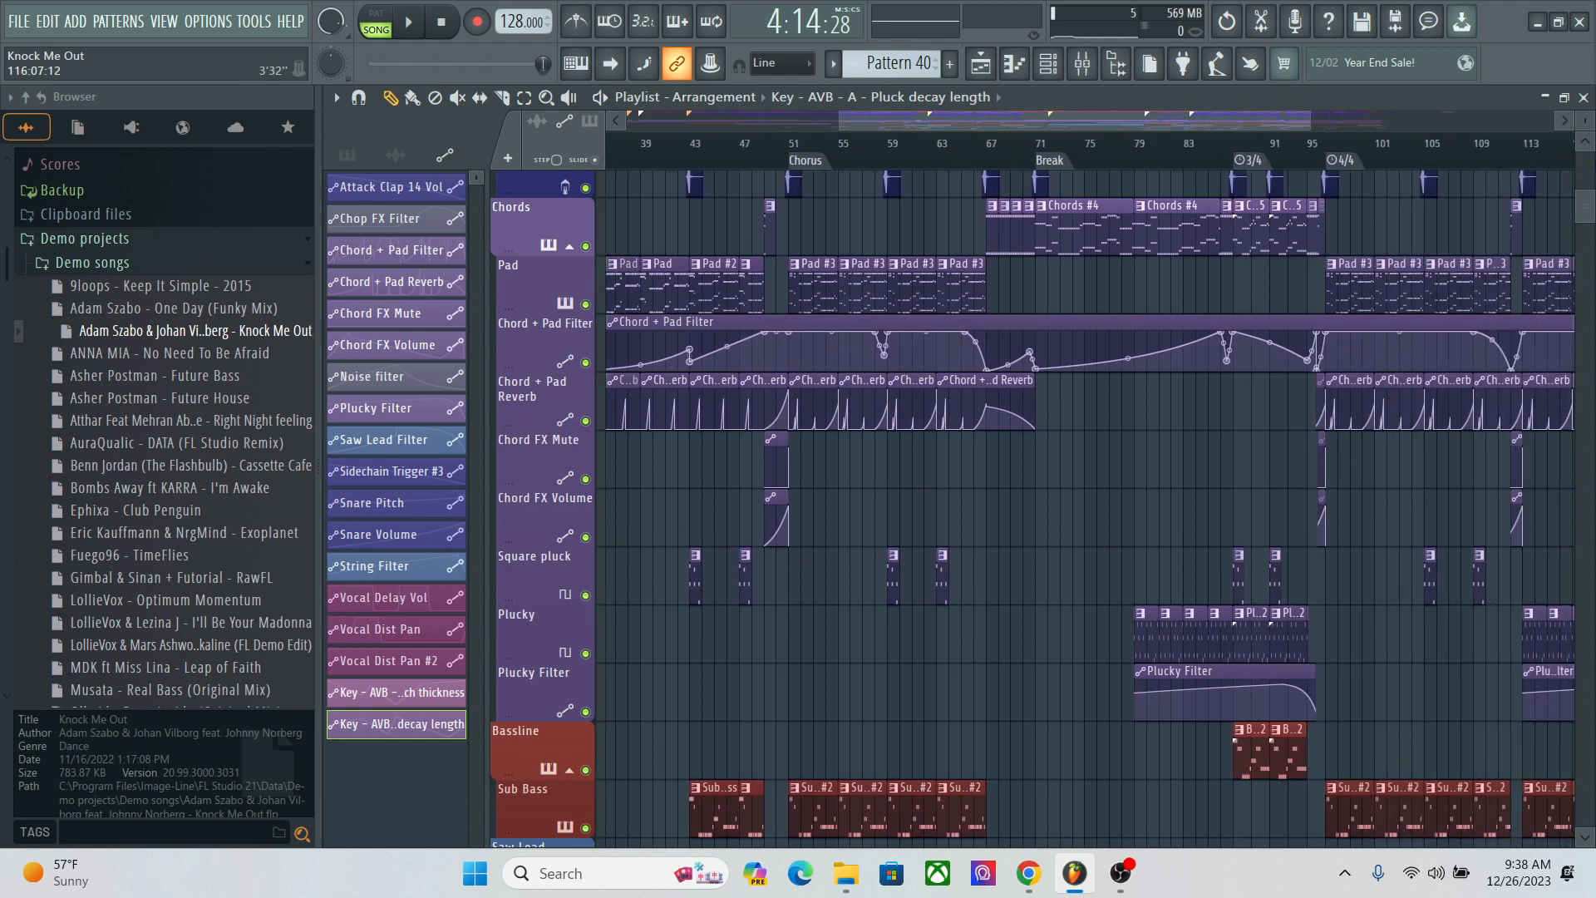
pyautogui.click(1588, 166)
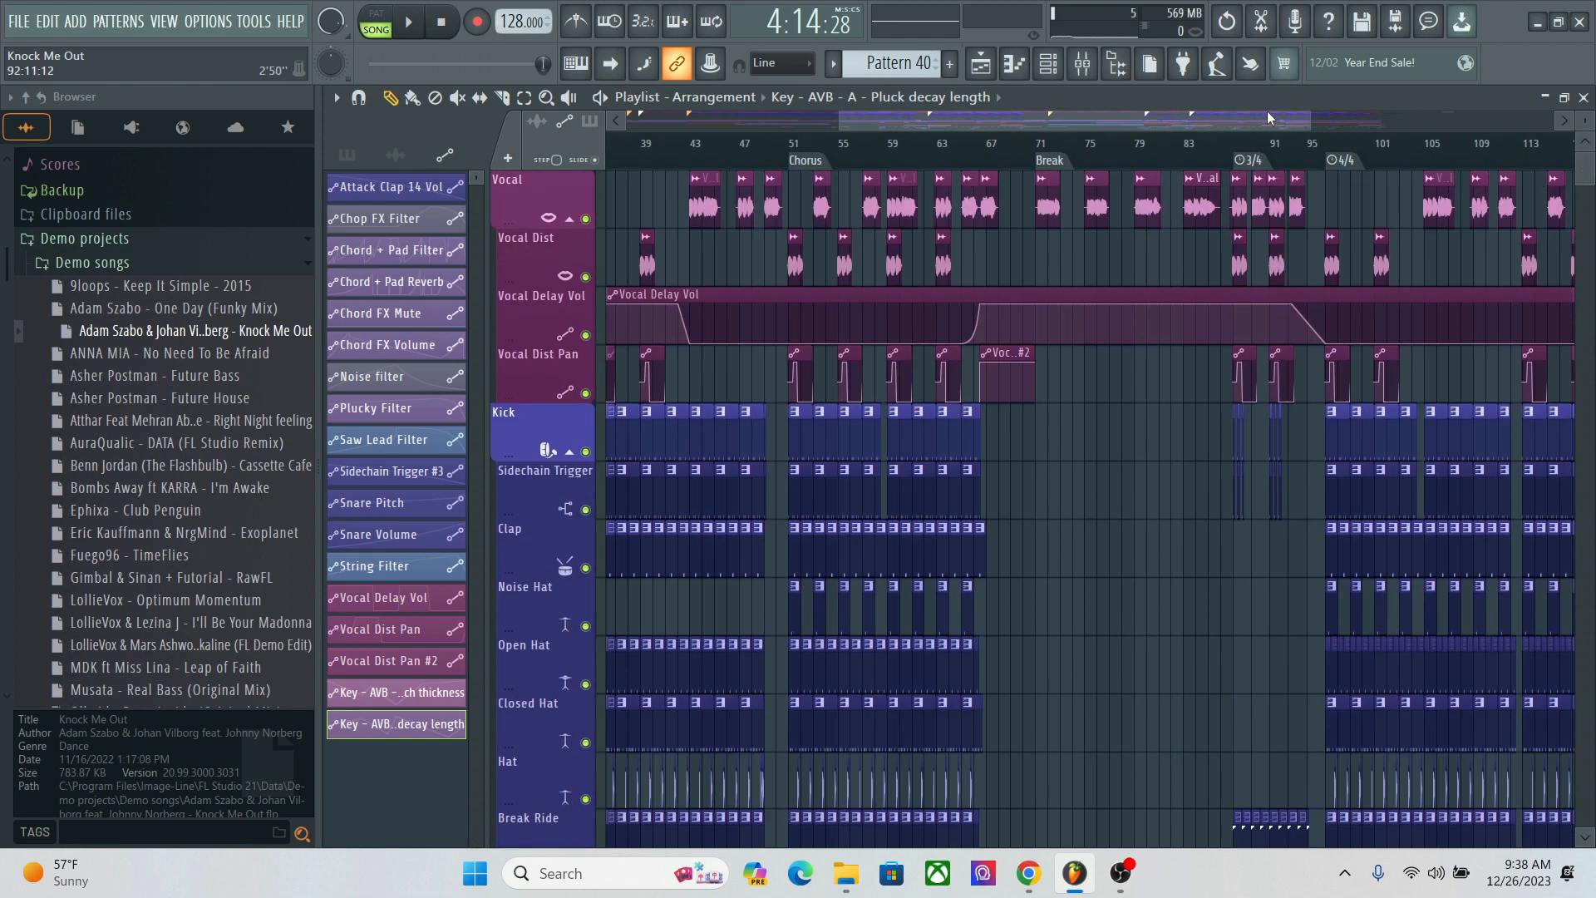
# Step: Collapse the Demo songs folder in the browser and return the playlist view to the start of the arrangement
pyautogui.click(92, 261)
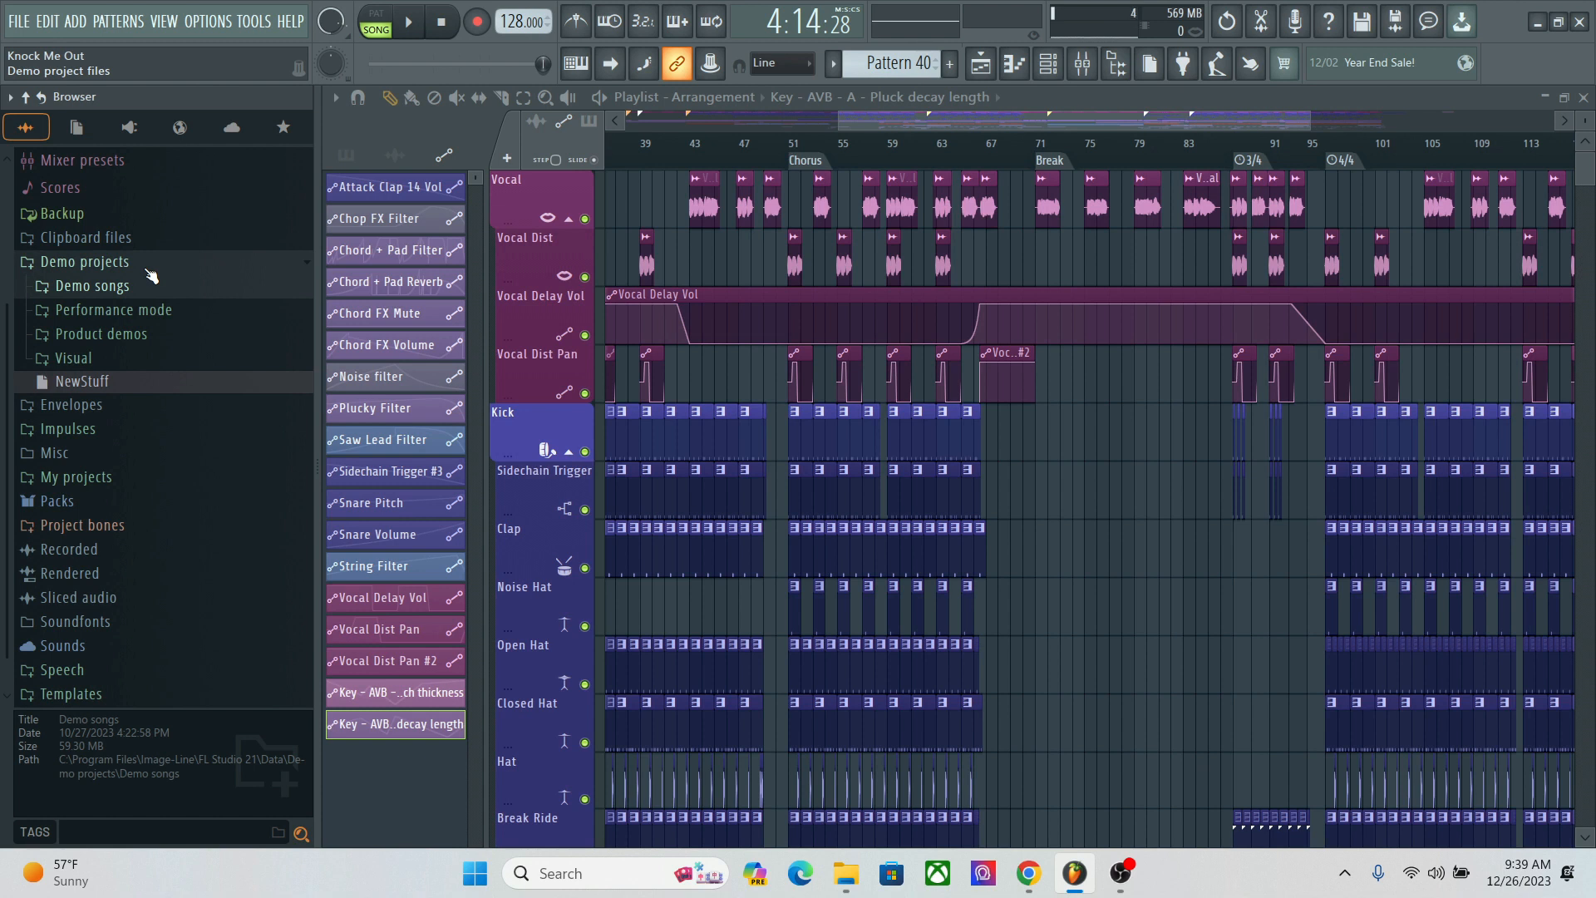
pyautogui.click(746, 112)
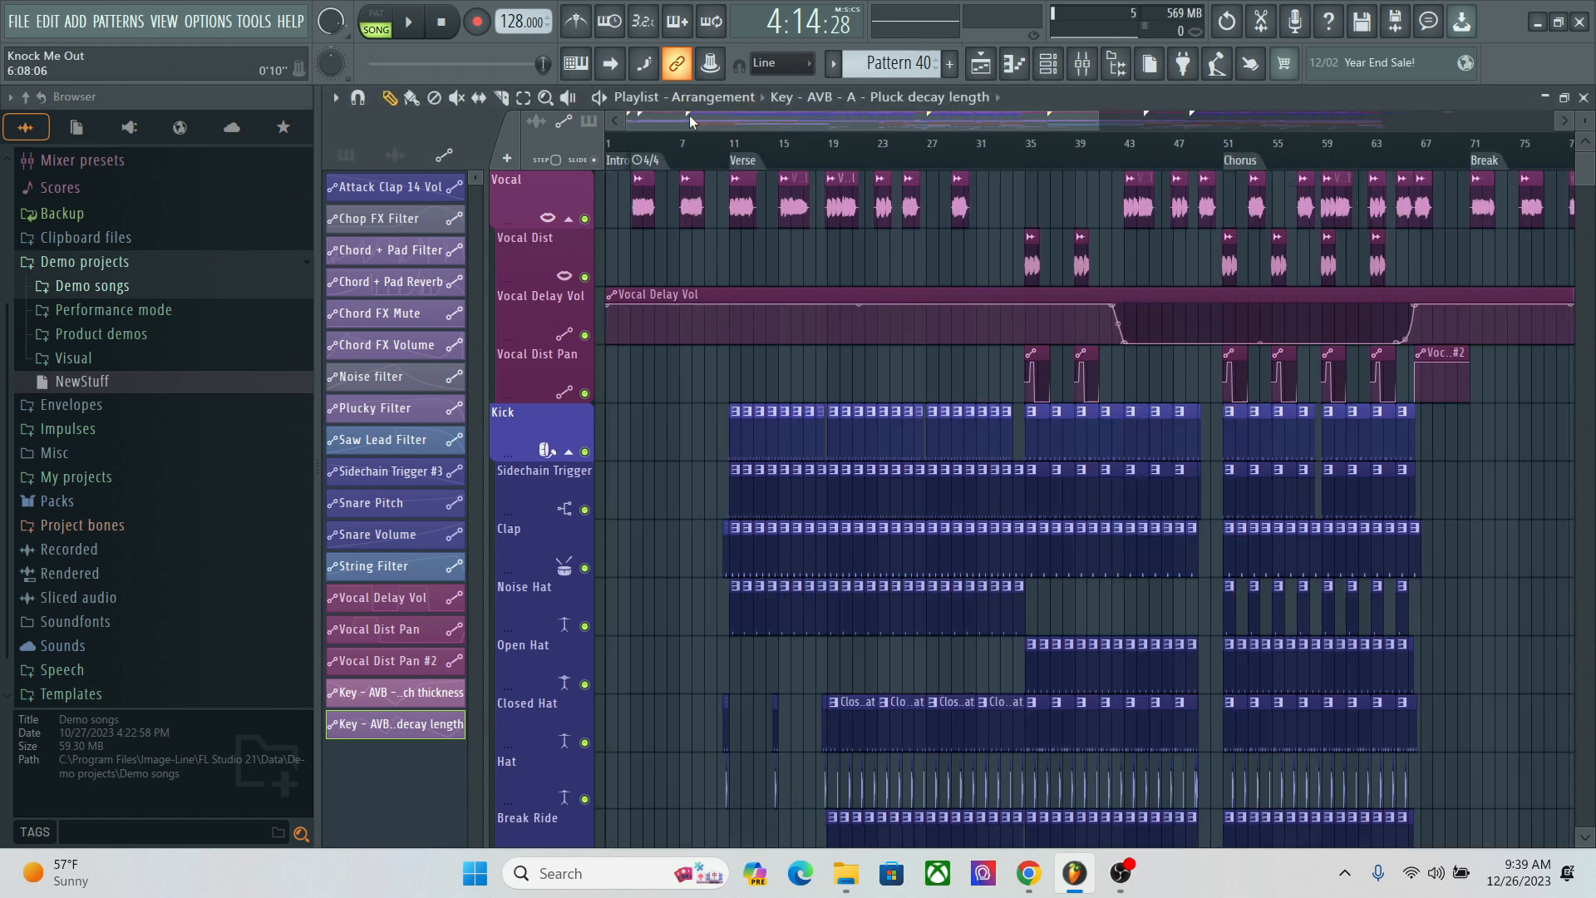